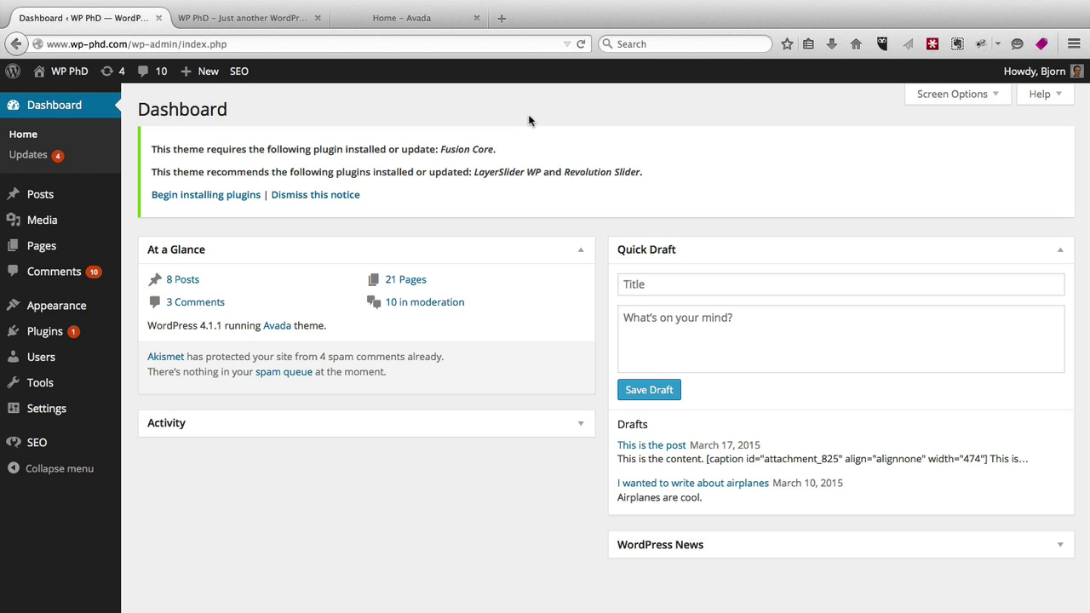
- Browse the Avada demo homepage through its user-count, support and features sections, then return to the top
click(426, 17)
mouse_move(704, 97)
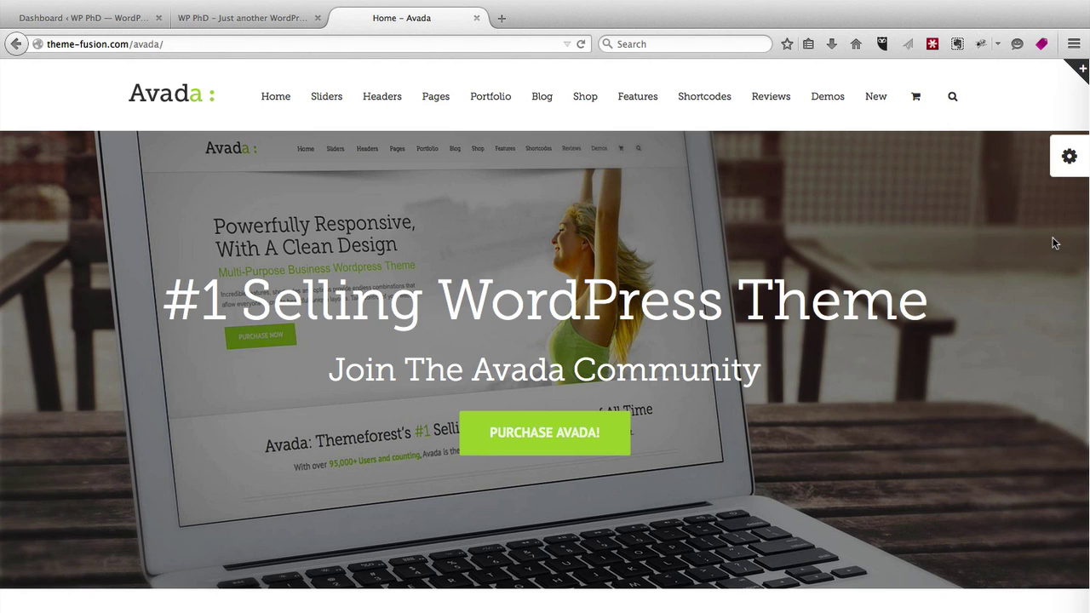
scroll(1054, 243, down, 5)
scroll(891, 363, down, 3)
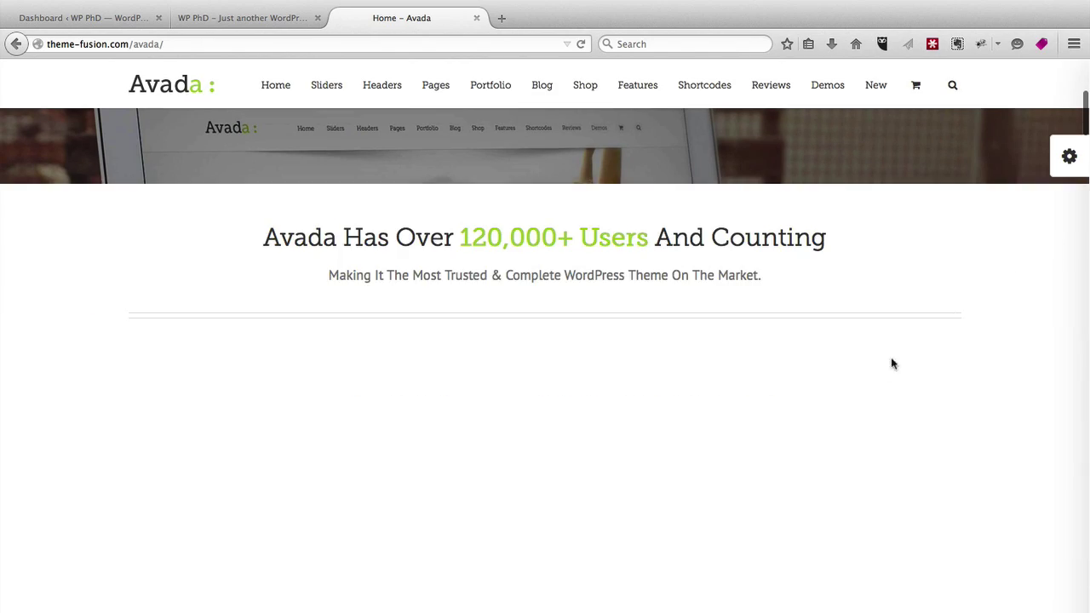
scroll(854, 379, down, 1)
scroll(858, 381, down, 5)
scroll(858, 380, down, 3)
scroll(857, 377, down, 3)
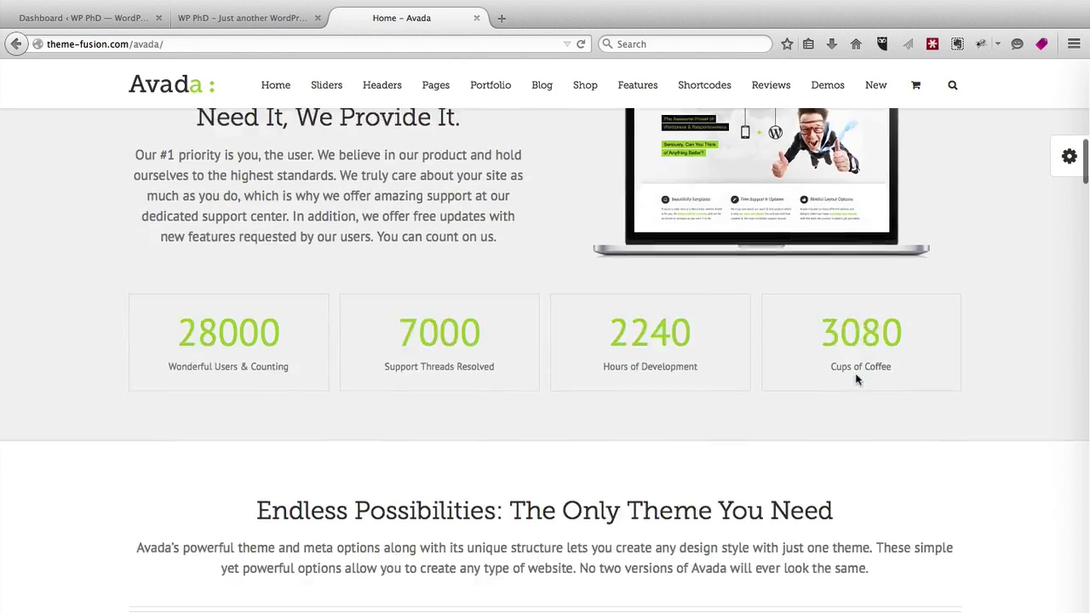
scroll(668, 497, down, 4)
scroll(666, 497, up, 5)
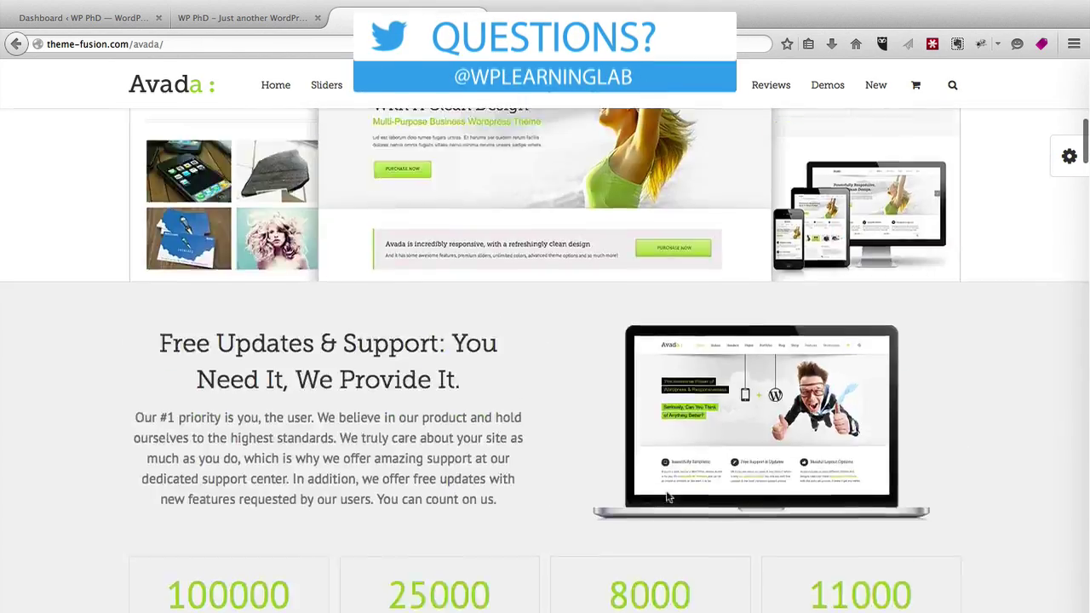
scroll(665, 497, up, 3)
scroll(665, 496, up, 4)
scroll(666, 491, up, 2)
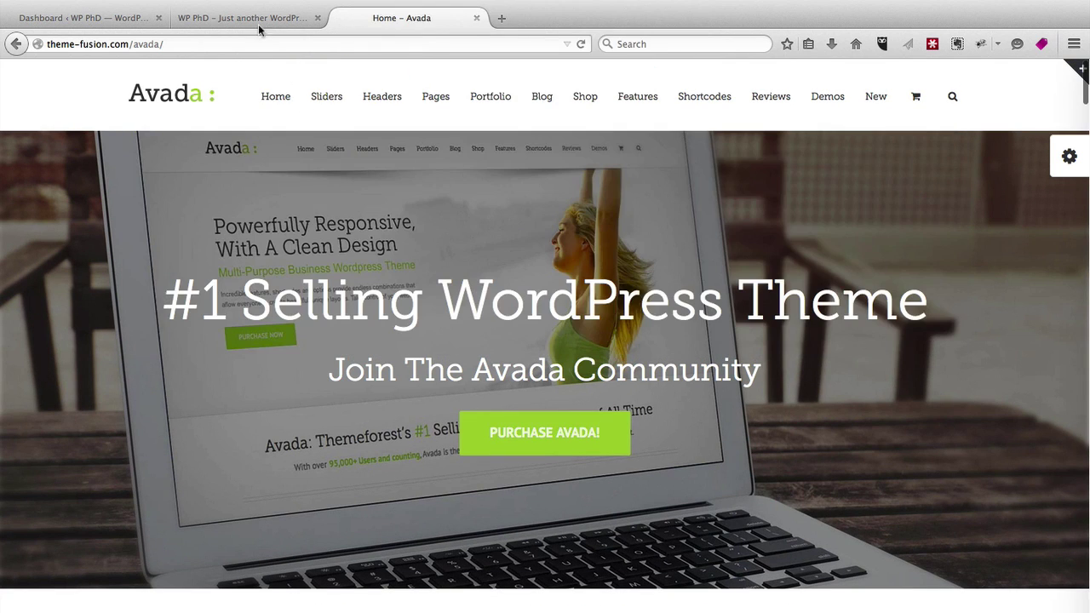
- Scroll through the WP PhD site's current blog page of posts
click(242, 18)
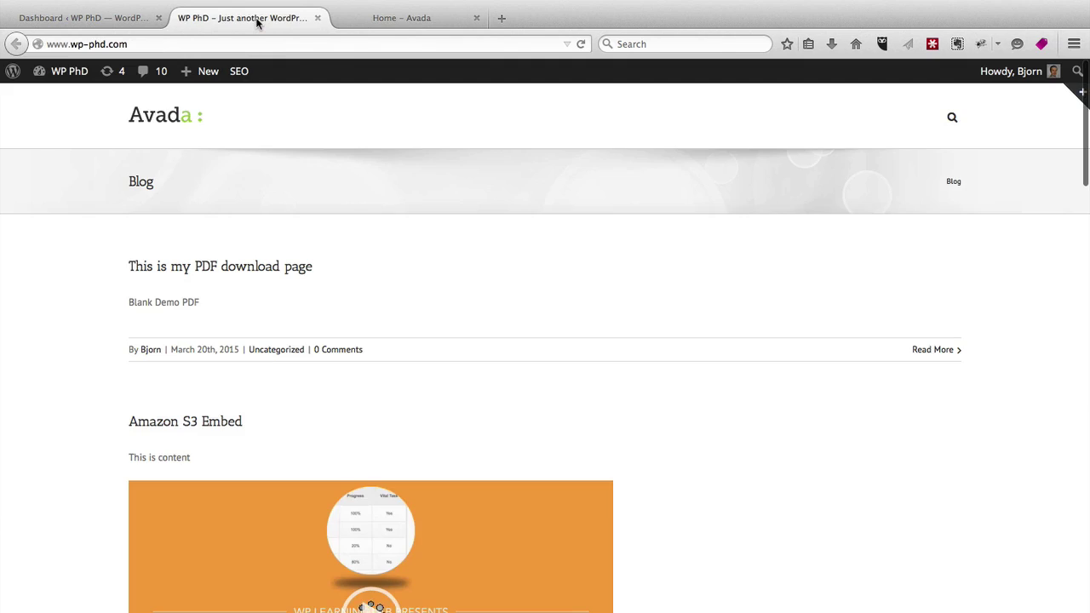
scroll(66, 212, down, 2)
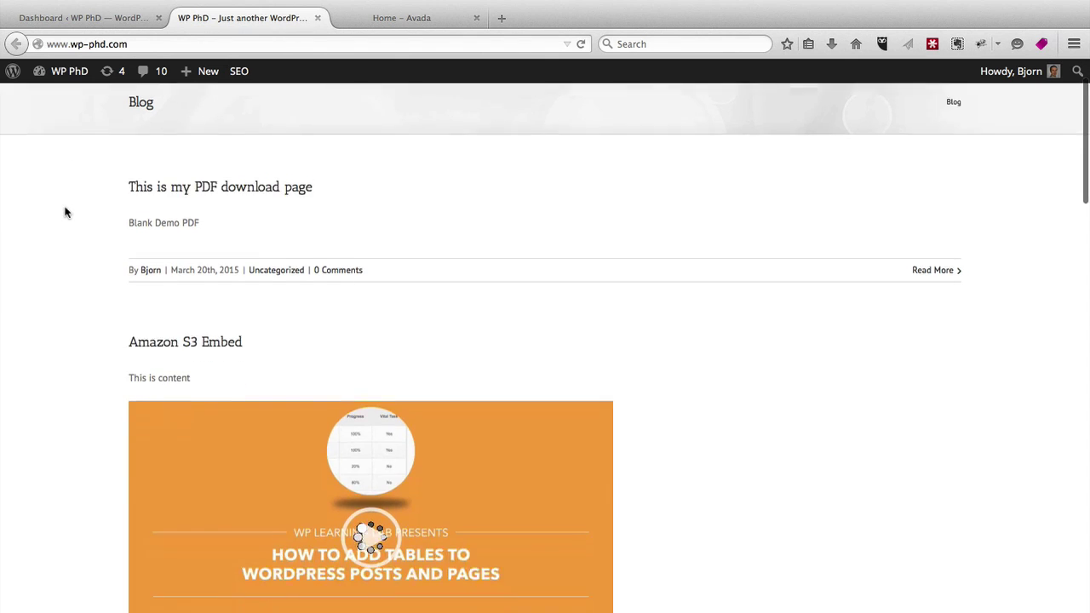
scroll(66, 212, down, 5)
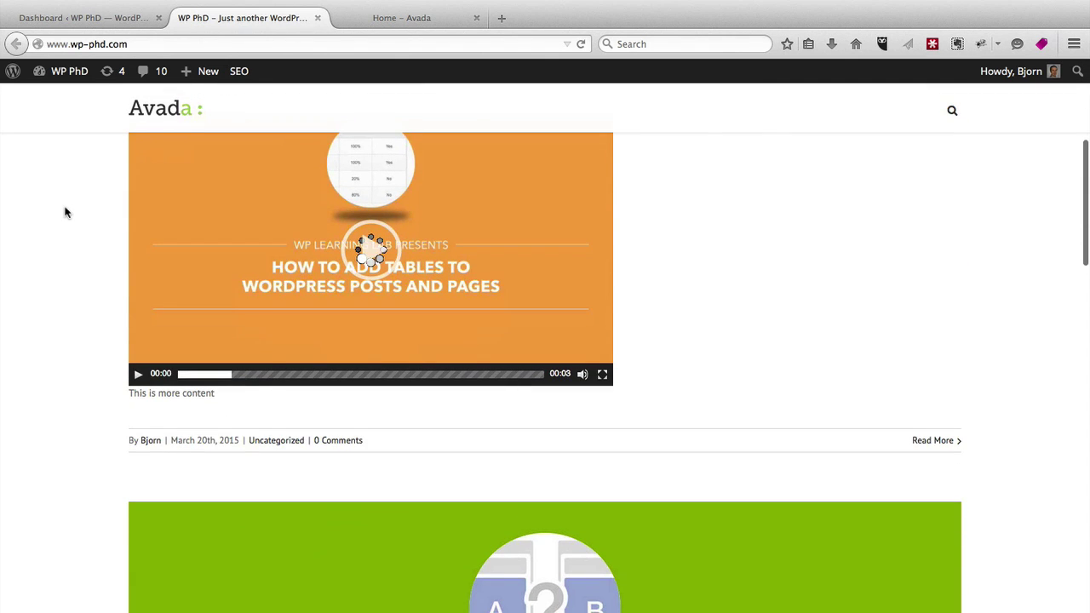
scroll(65, 212, down, 4)
scroll(66, 212, down, 3)
scroll(66, 212, down, 7)
scroll(66, 212, down, 5)
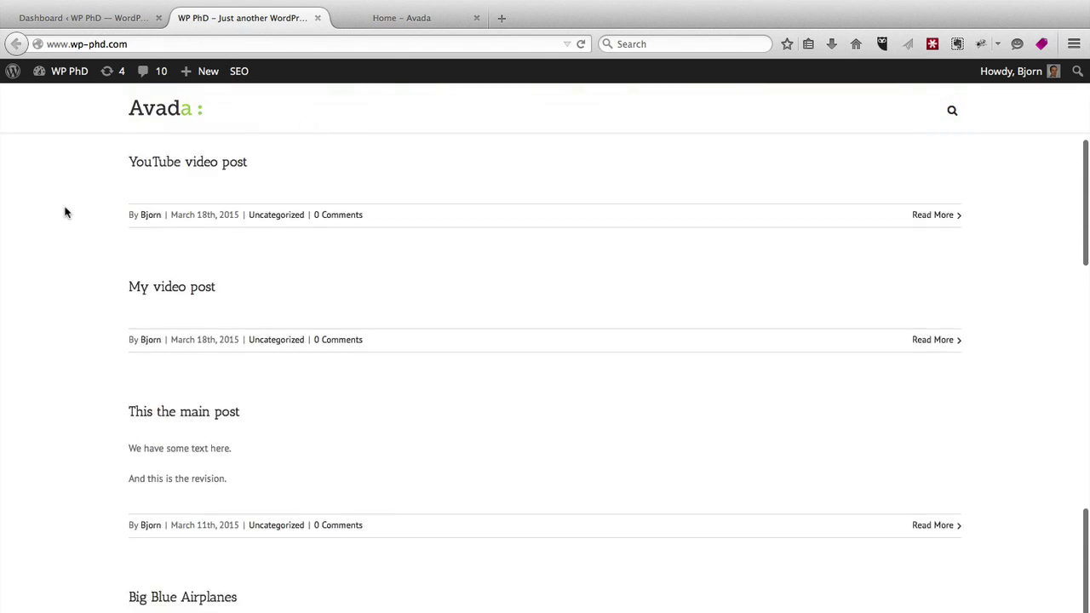
scroll(66, 212, down, 2)
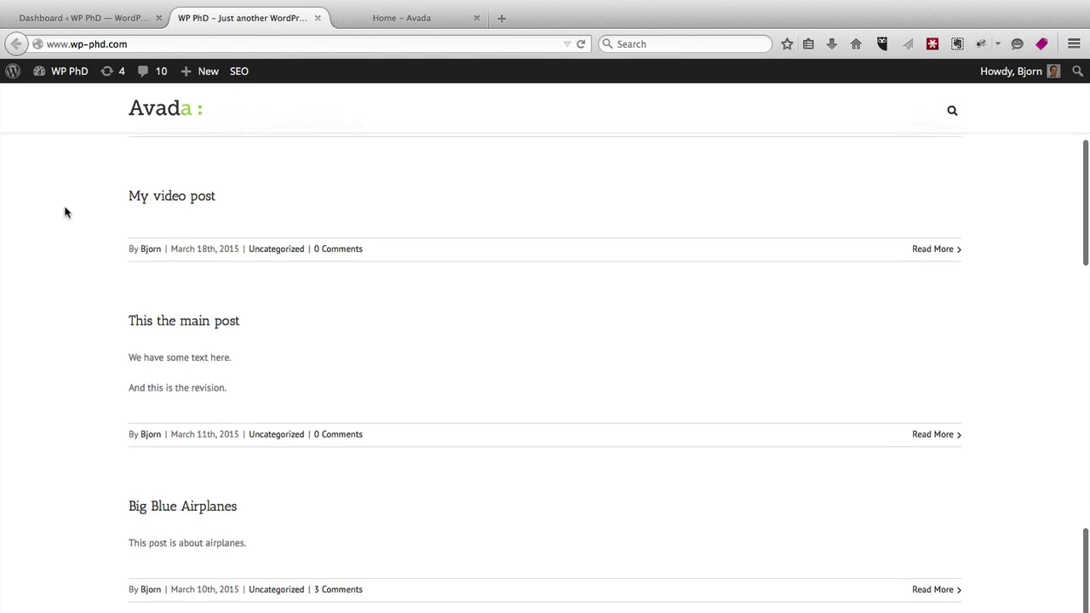
- Scroll the Avada demo homepage again, then return to the site's blog for comparison
click(381, 19)
scroll(280, 326, down, 1)
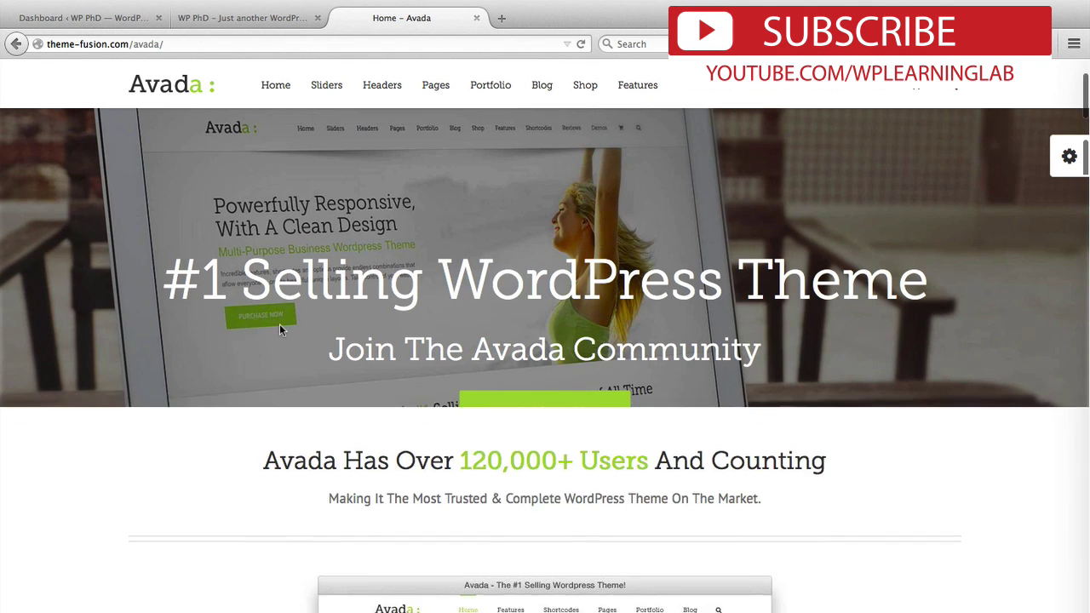
scroll(281, 330, down, 5)
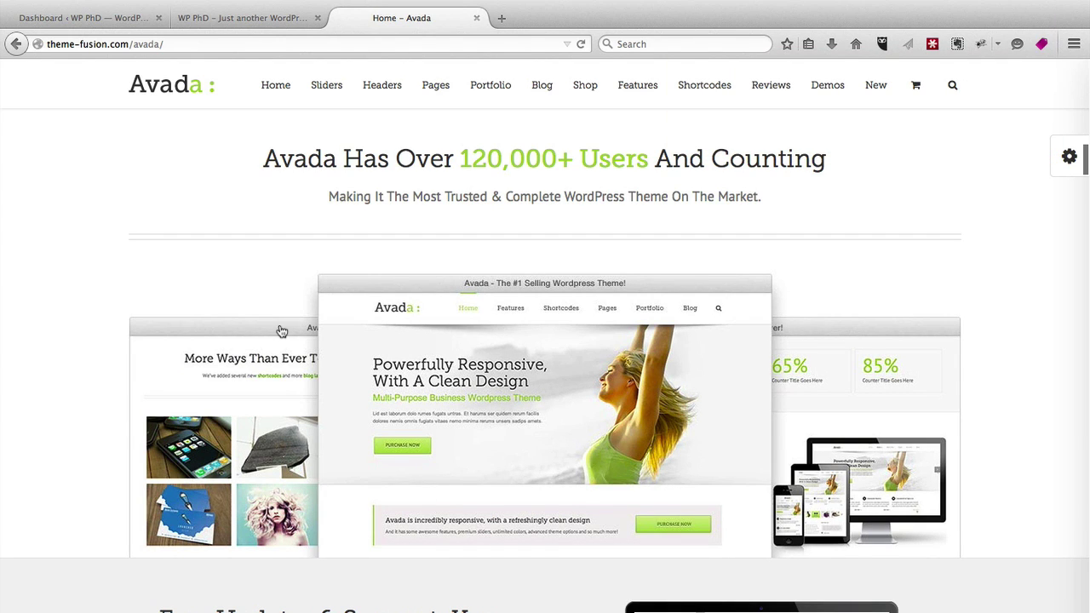
scroll(281, 330, down, 4)
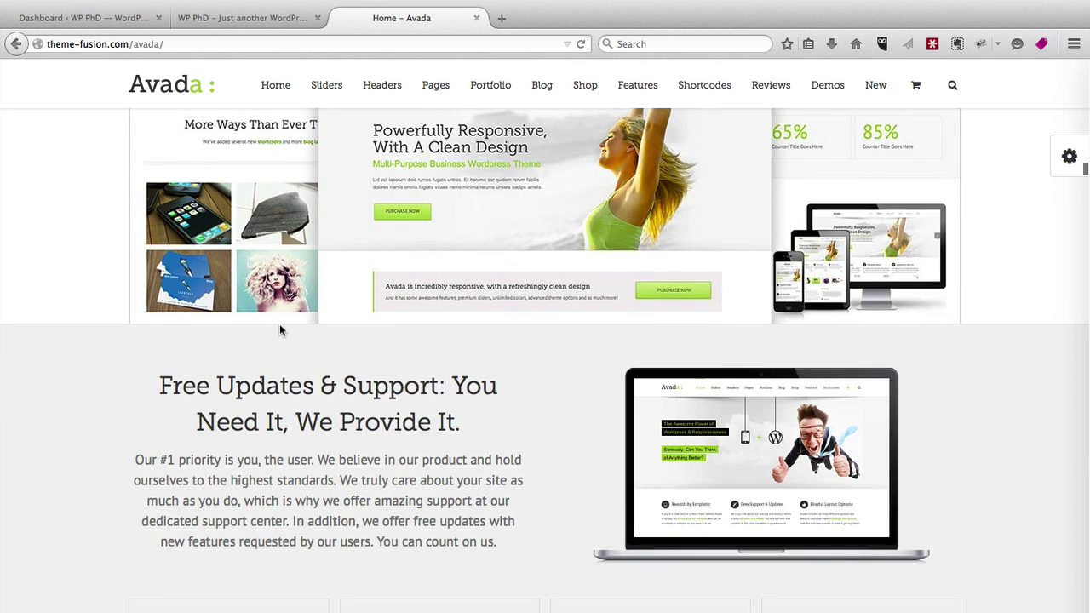
click(249, 23)
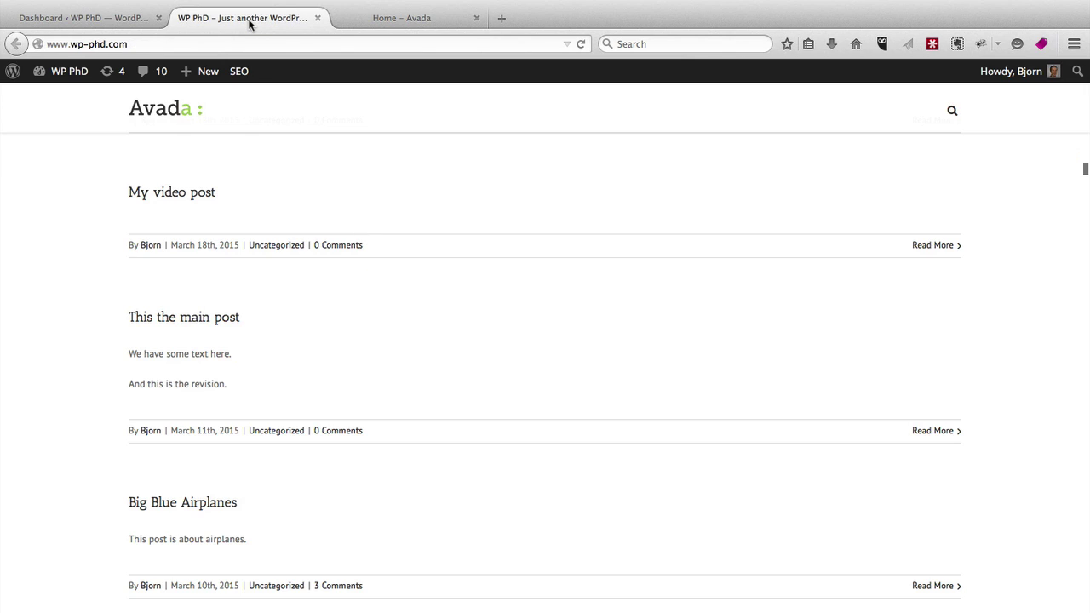
- From the Dashboard theme notice, begin installing the Avada theme's required and recommended plugins
click(96, 21)
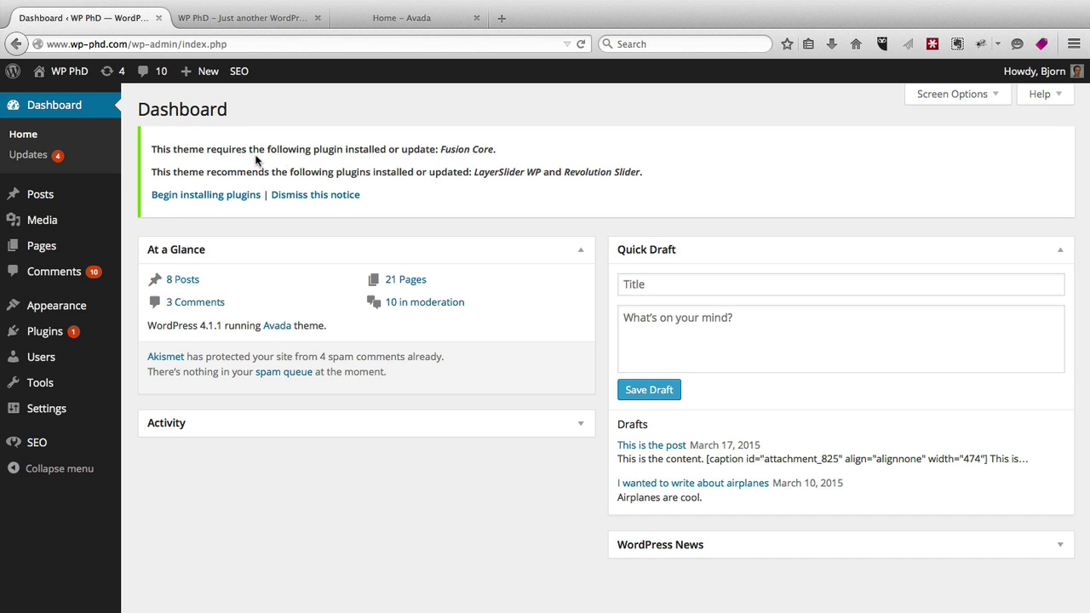
click(203, 203)
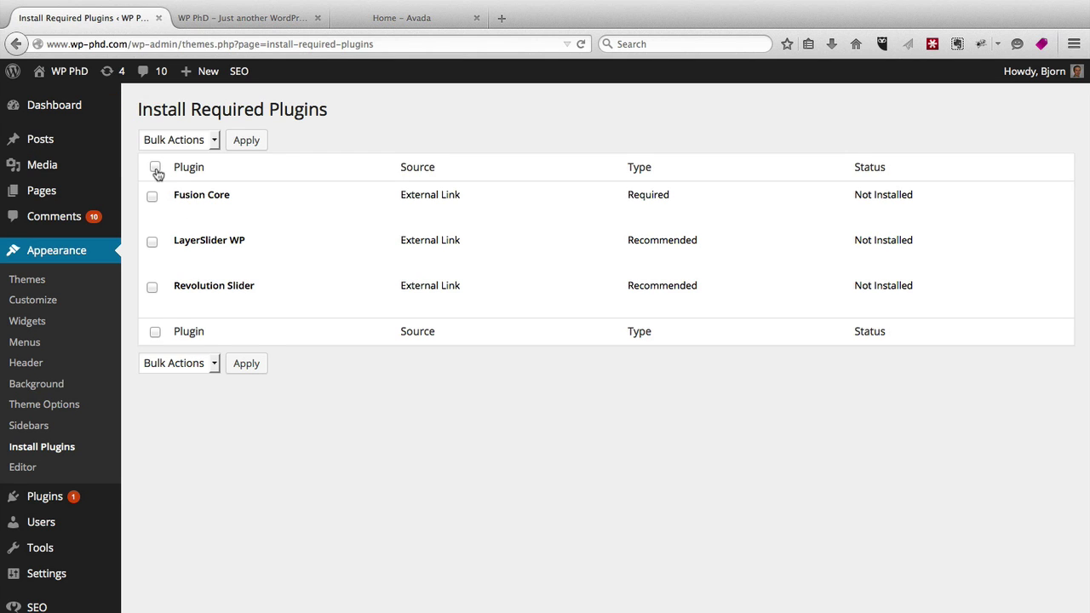
- Bulk-install Fusion Core, LayerSlider WP and Revolution Slider, then return to the plugin installer list
click(156, 168)
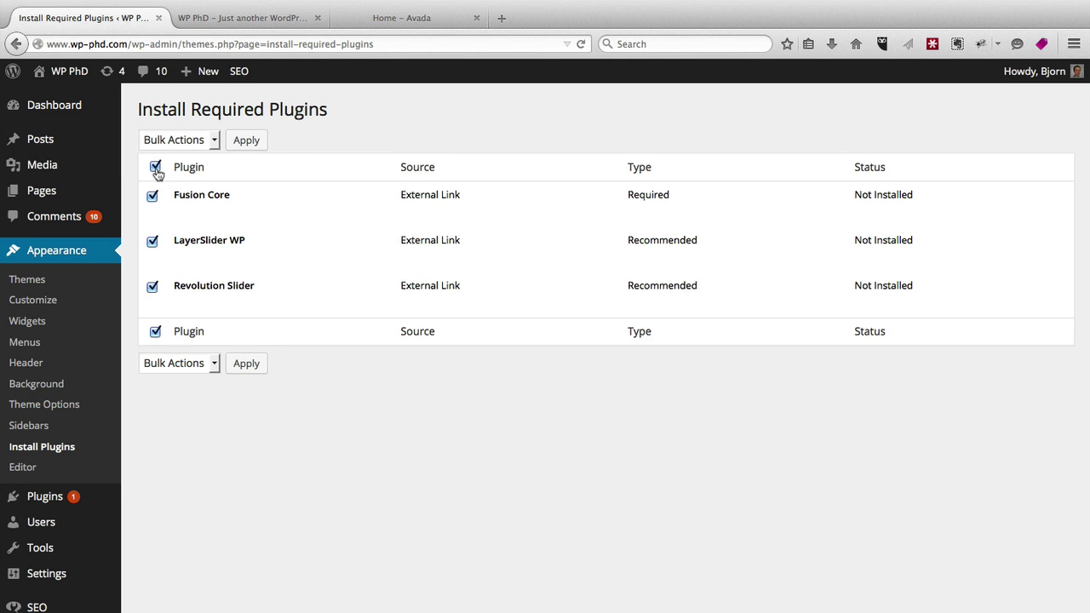
click(200, 143)
click(202, 173)
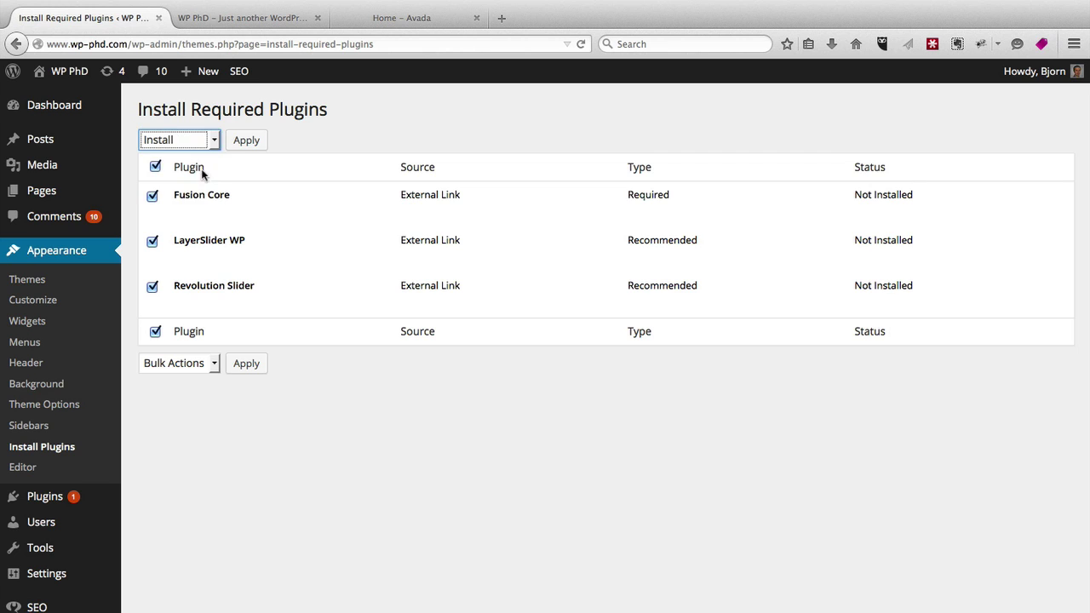
click(237, 148)
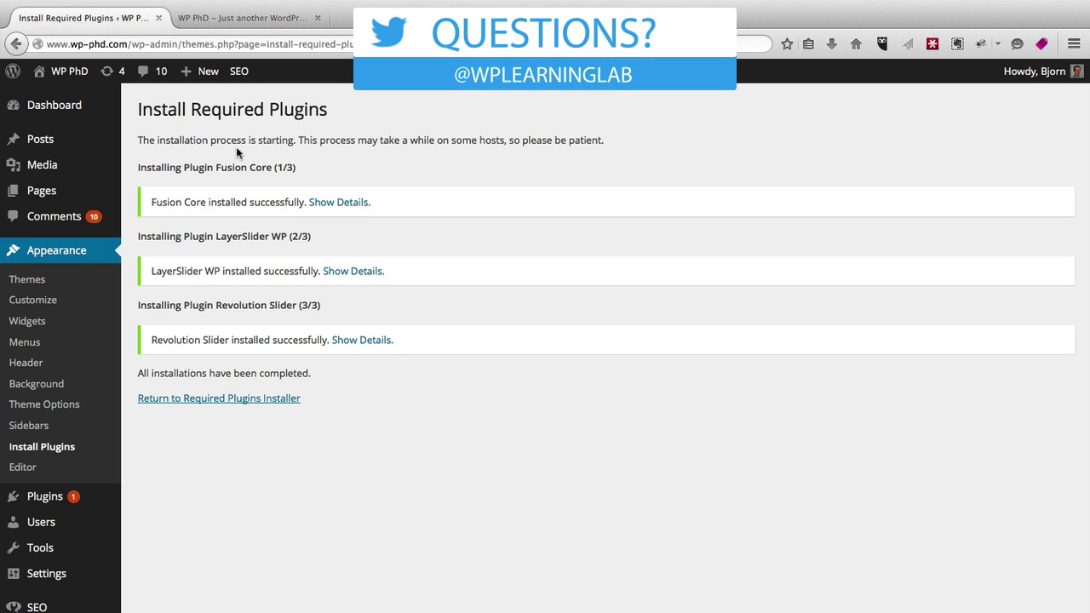
click(160, 398)
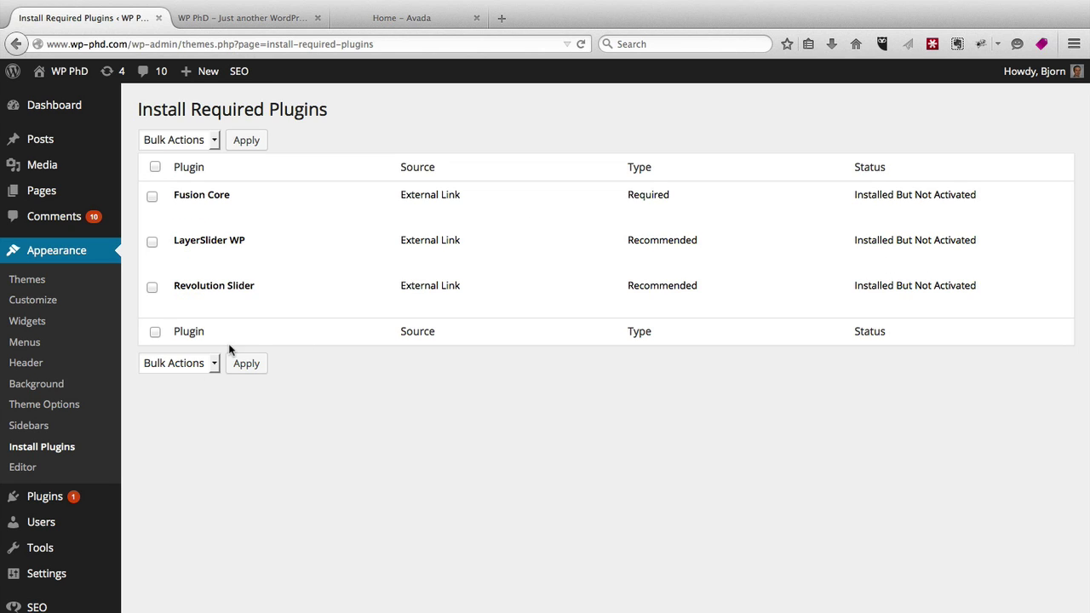
- Bulk-activate Fusion Core, LayerSlider WP and Revolution Slider, then go to Appearance > Theme Options
click(181, 141)
click(181, 141)
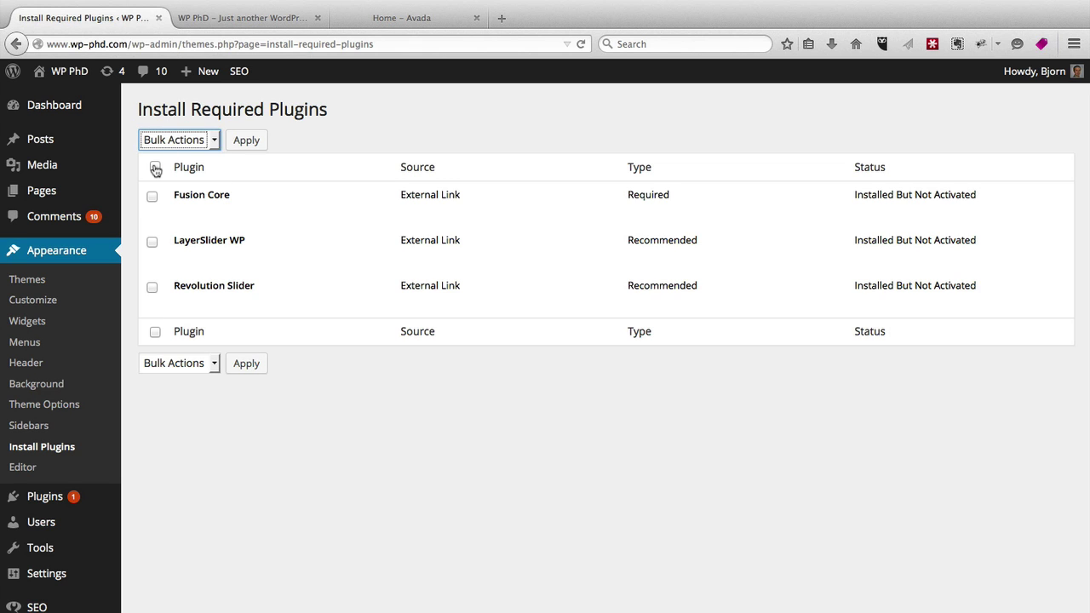
click(155, 168)
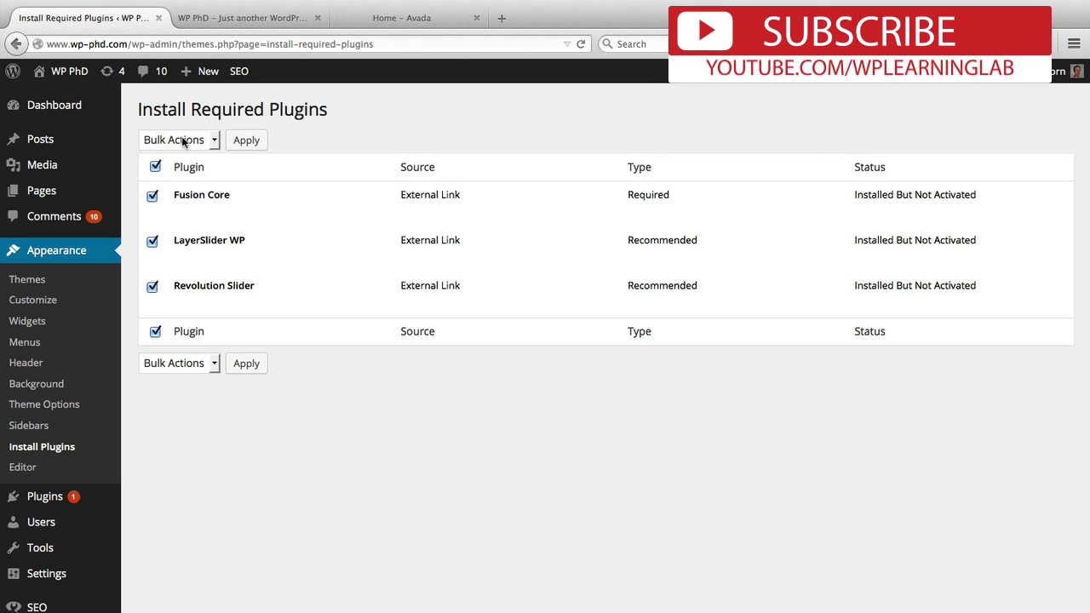
click(186, 140)
click(162, 188)
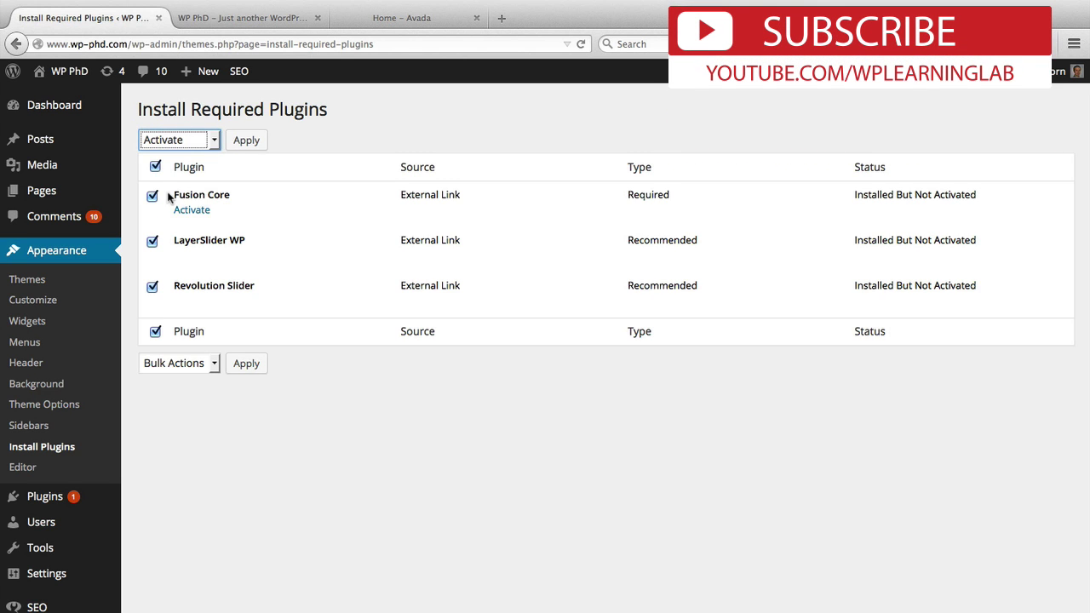
click(246, 141)
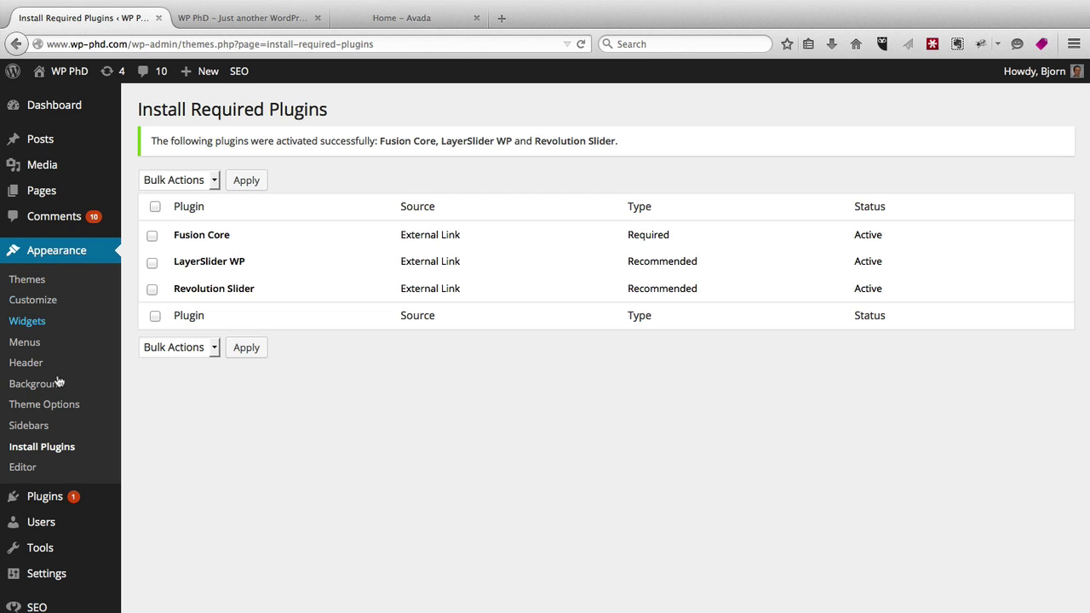
click(53, 413)
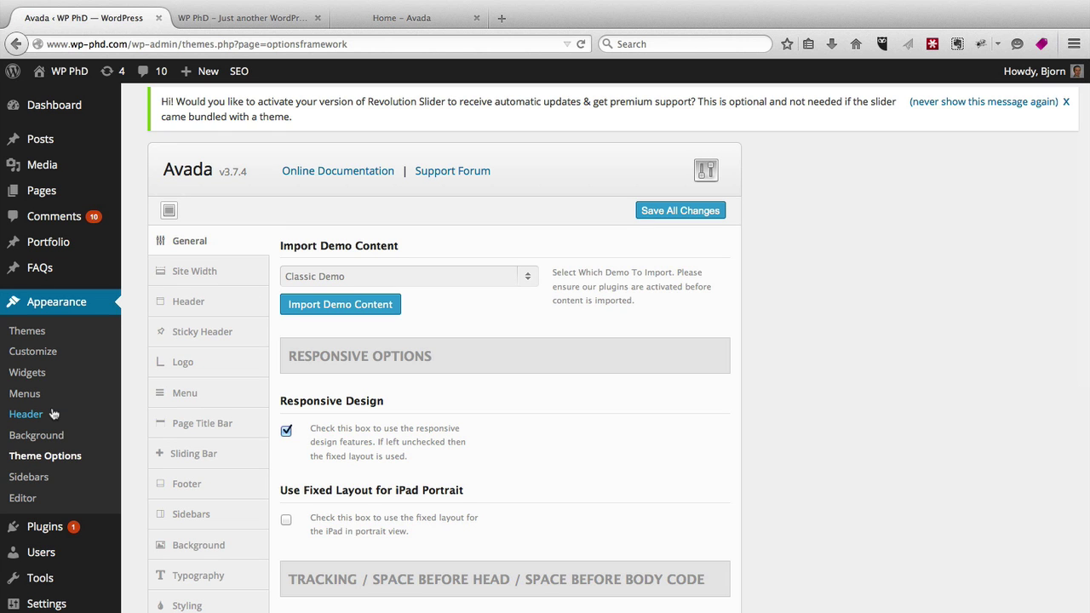
- In Theme Options General, keep Classic Demo as the demo to import, then switch to the Avada site
scroll(133, 287, down, 3)
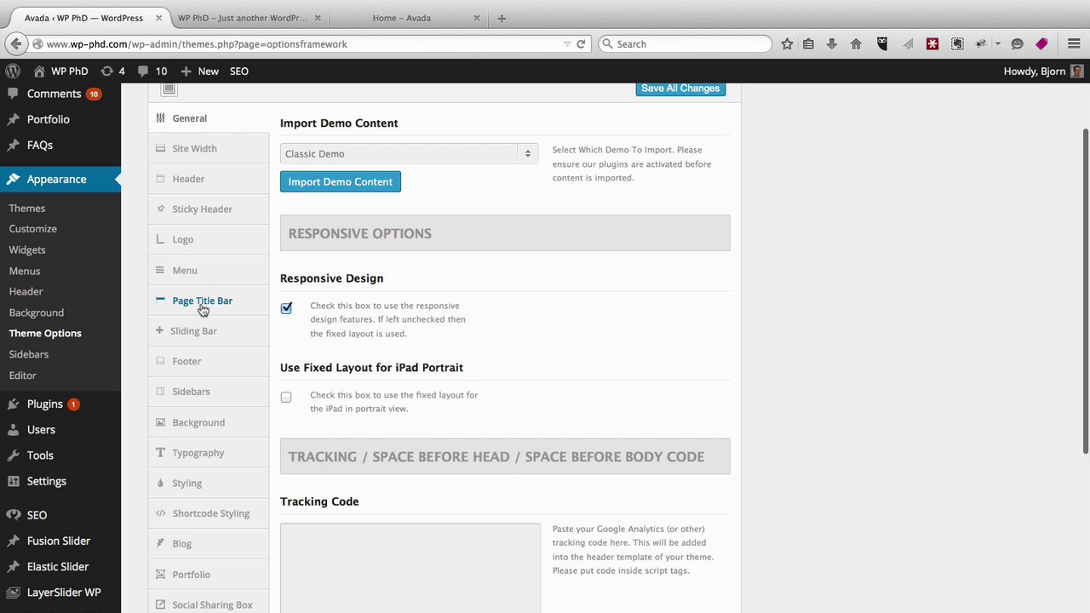
scroll(490, 430, down, 3)
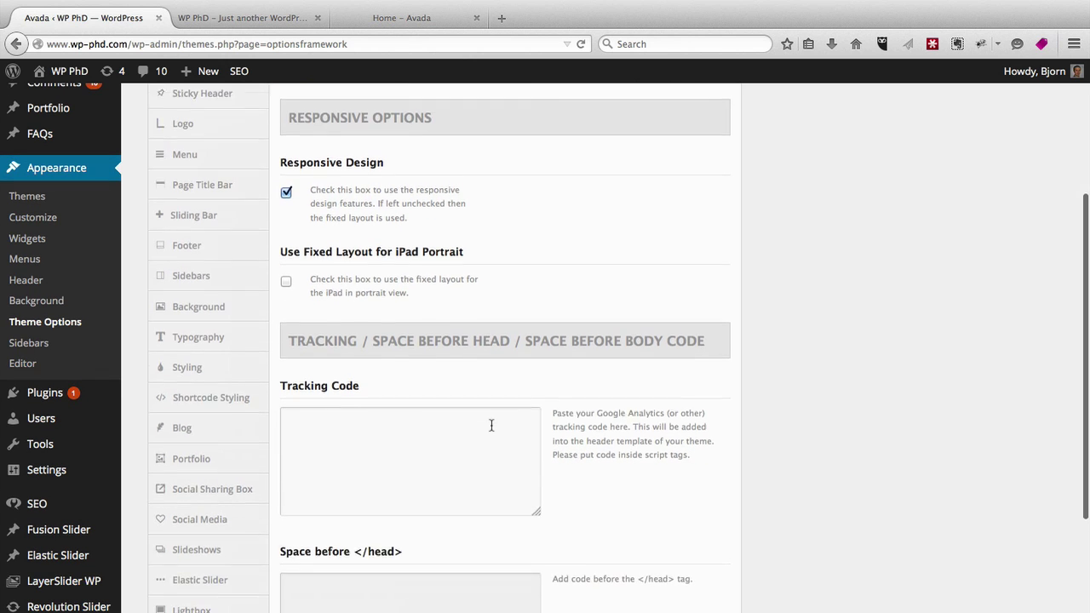
scroll(491, 429, down, 2)
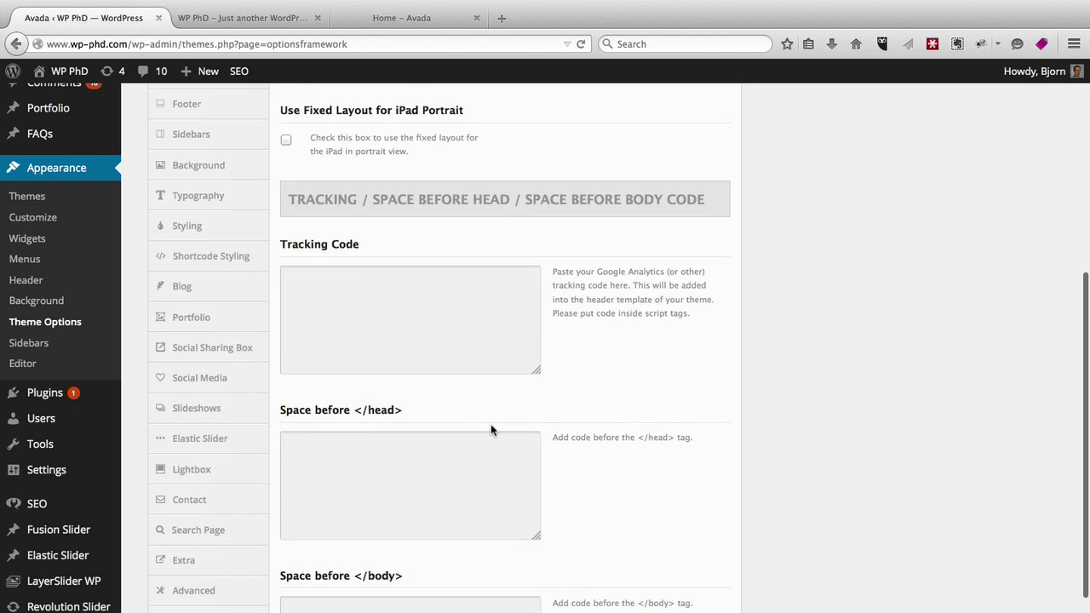
scroll(490, 430, up, 4)
scroll(490, 430, up, 2)
scroll(490, 430, up, 2)
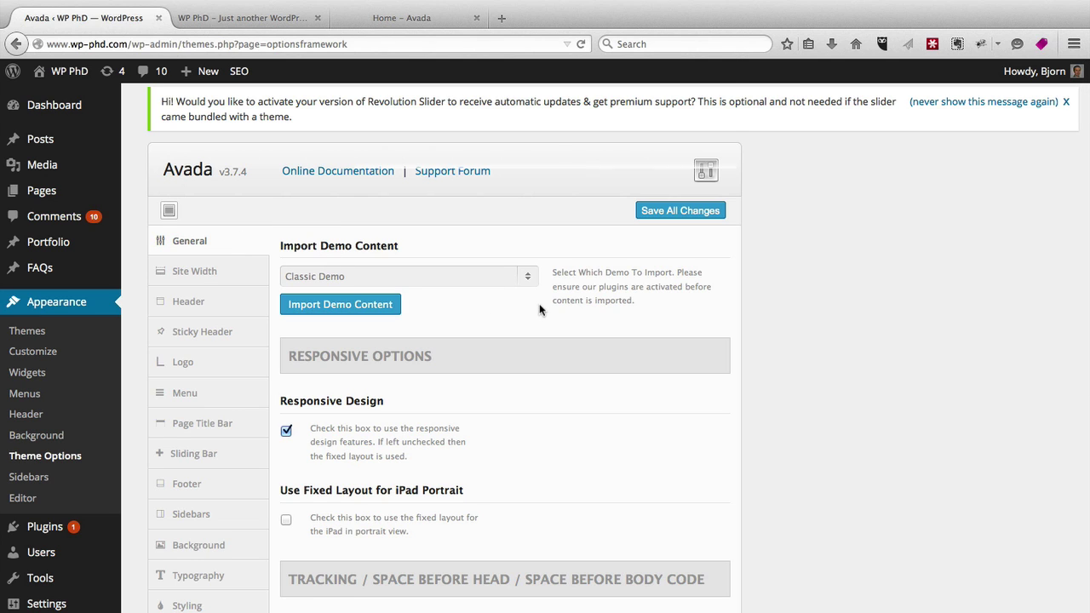
click(528, 280)
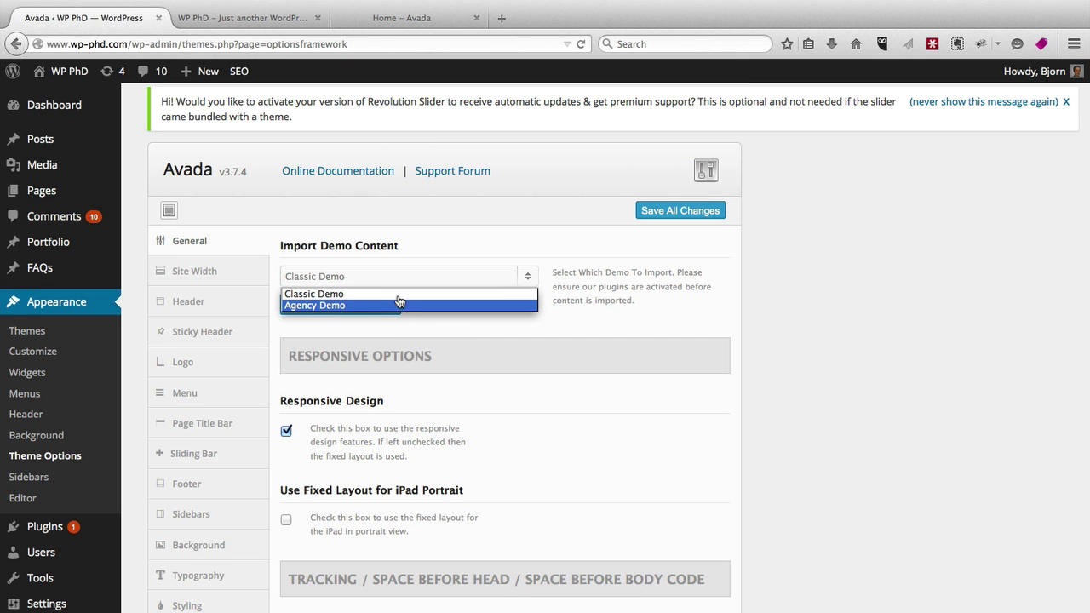
click(363, 293)
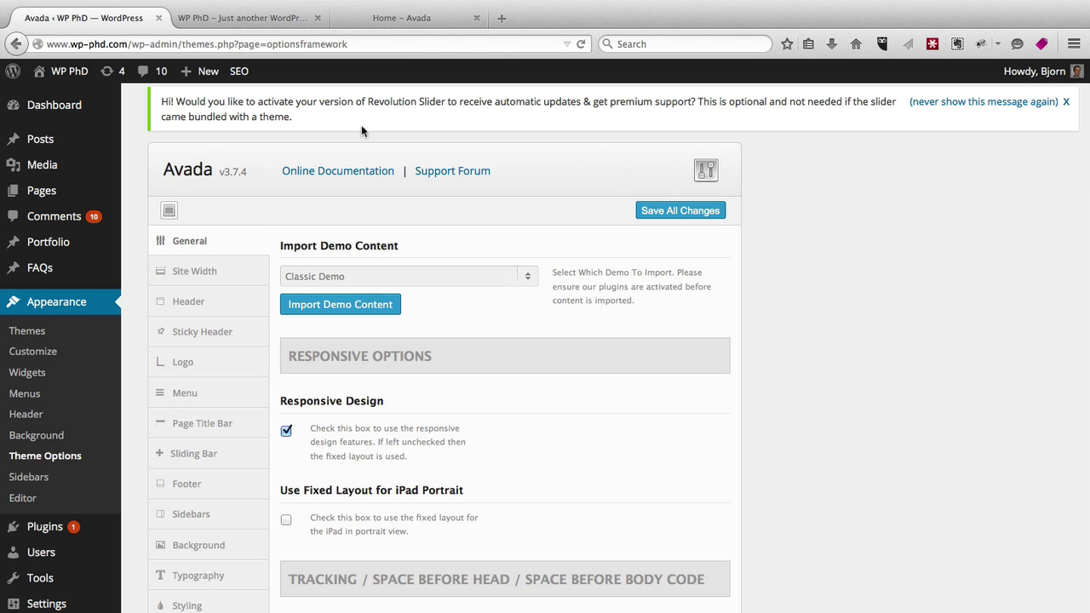
click(393, 23)
- Compare the Classic and Agency demos on Avada's Demos page, then return to WordPress Theme Options
click(828, 91)
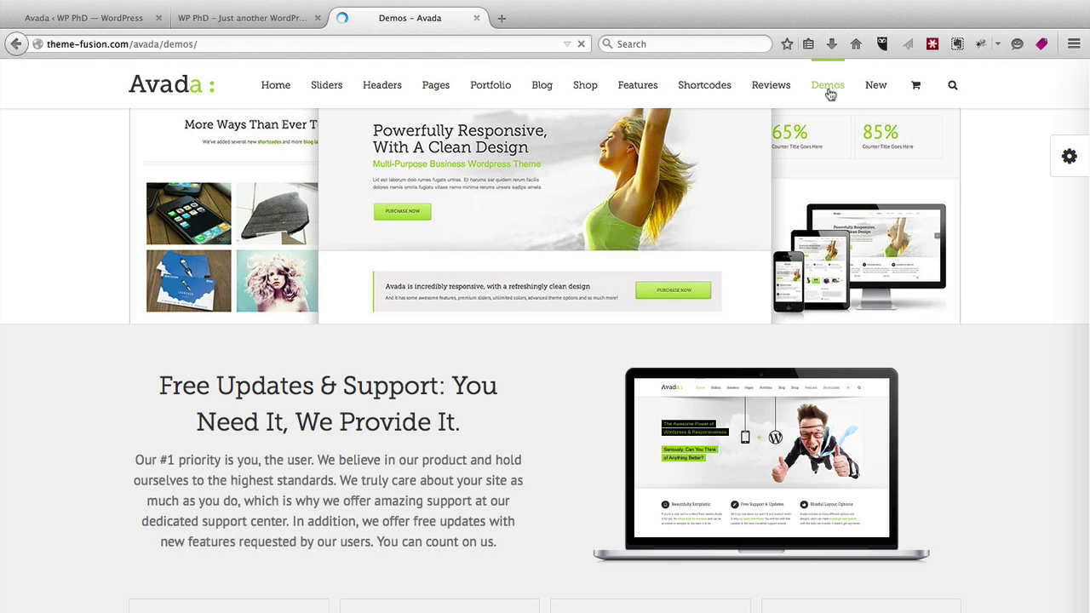
scroll(485, 242, down, 3)
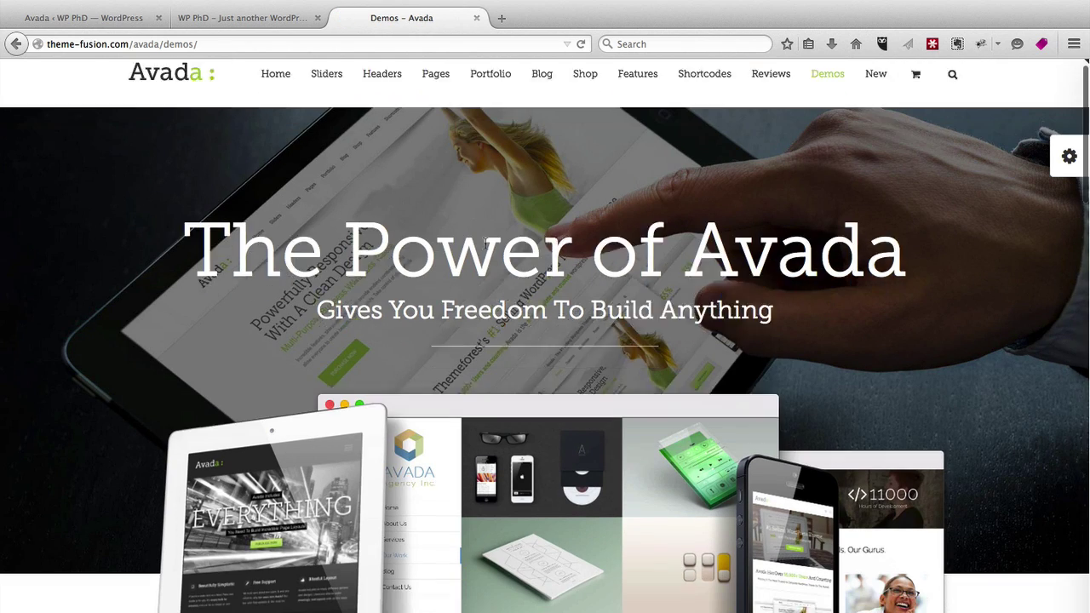
scroll(484, 247, down, 3)
scroll(484, 247, down, 2)
scroll(484, 246, down, 5)
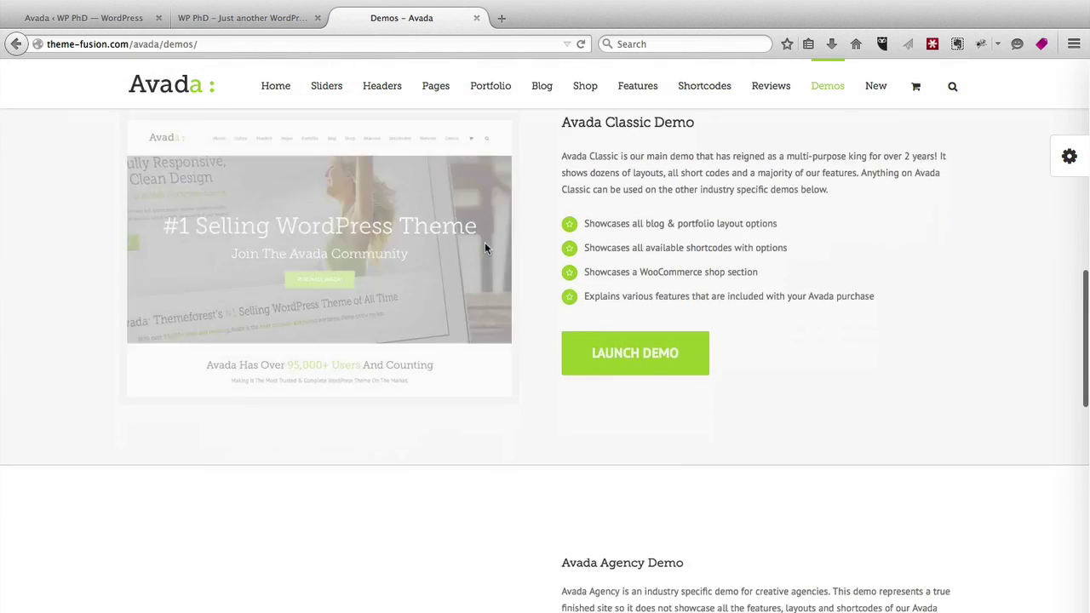
scroll(486, 248, up, 1)
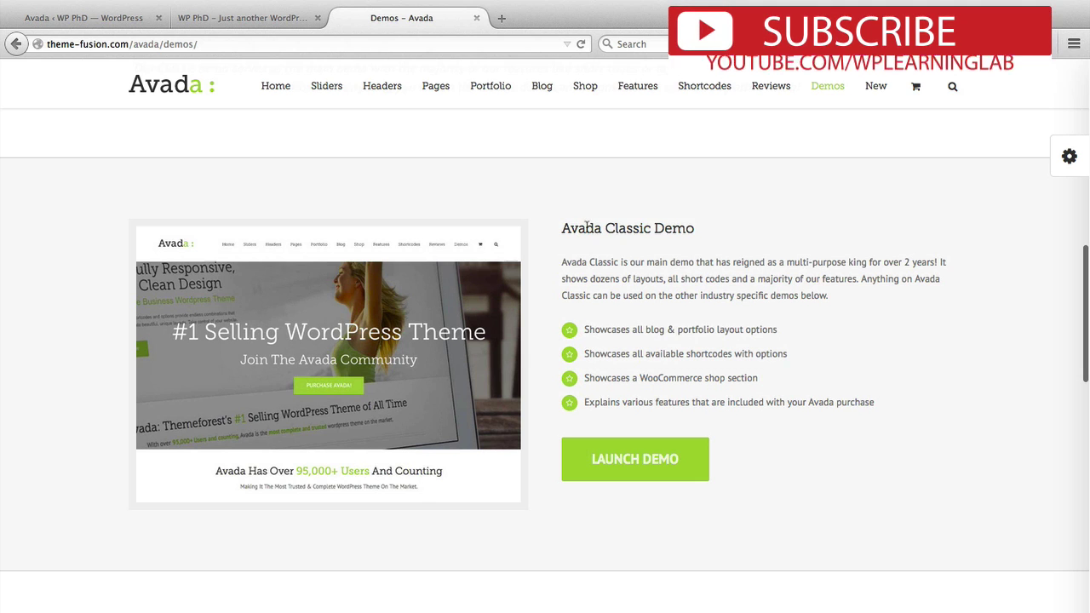
scroll(629, 473, down, 3)
scroll(630, 400, down, 2)
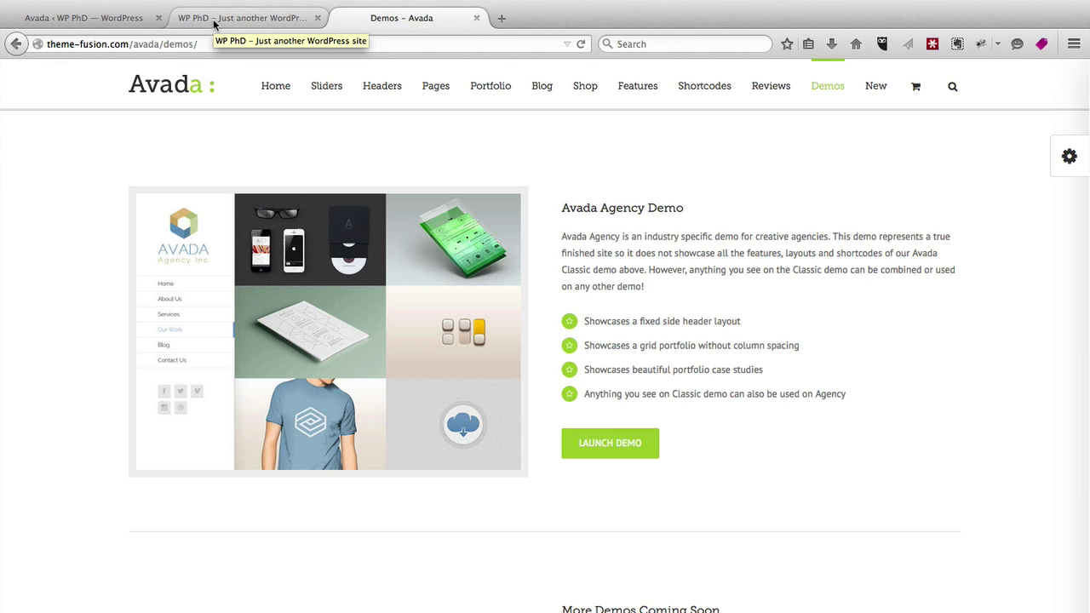
click(108, 21)
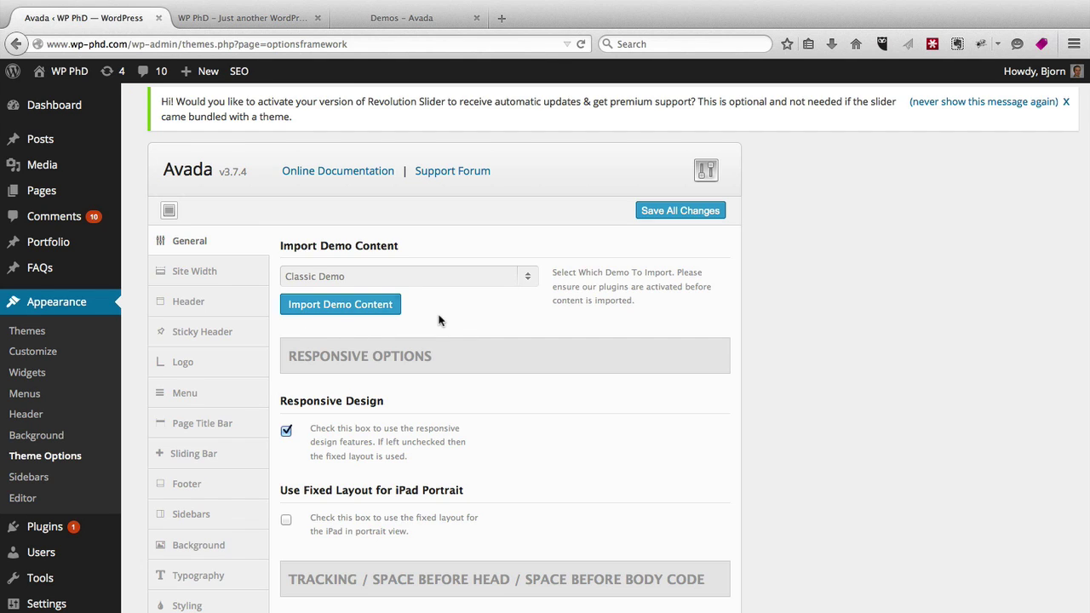
- Import the Classic Demo content, confirming the import warning
click(366, 313)
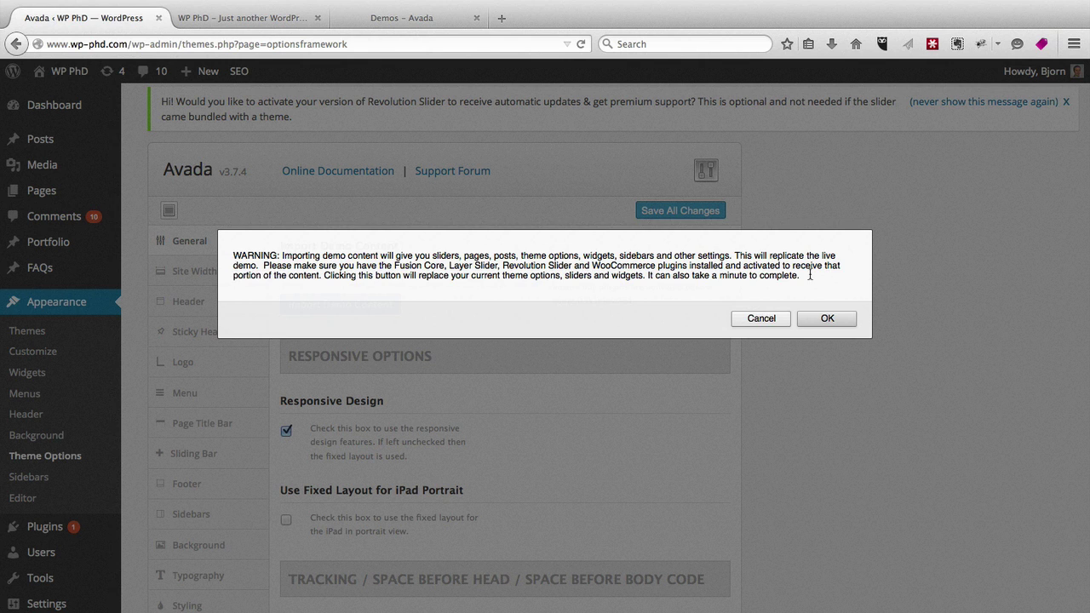
click(823, 319)
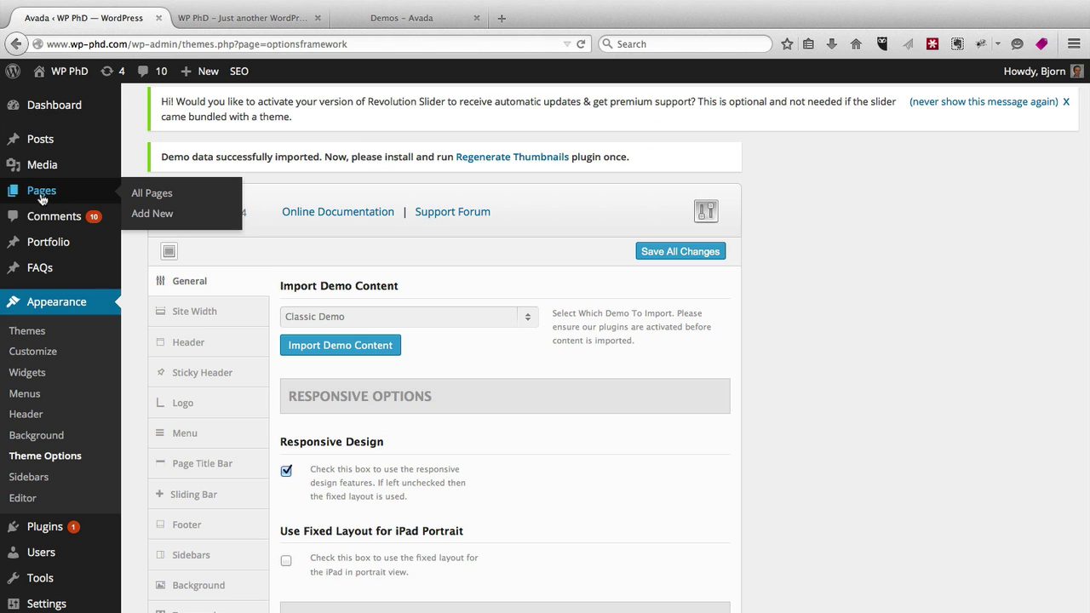
- Review the All Pages list of imported pages, then switch back to the Avada Demos tab
click(41, 197)
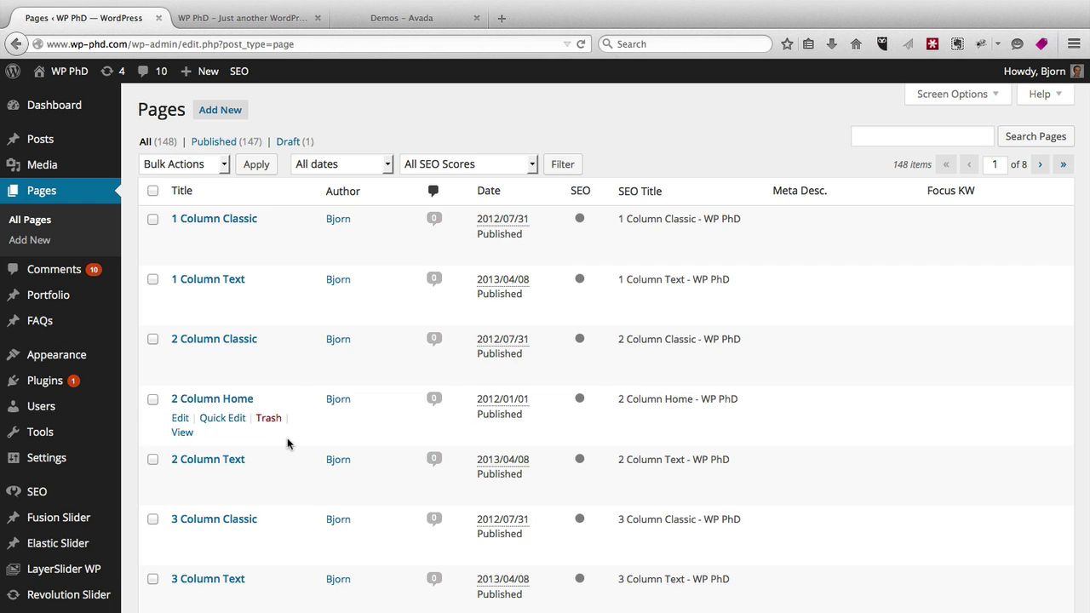
click(396, 21)
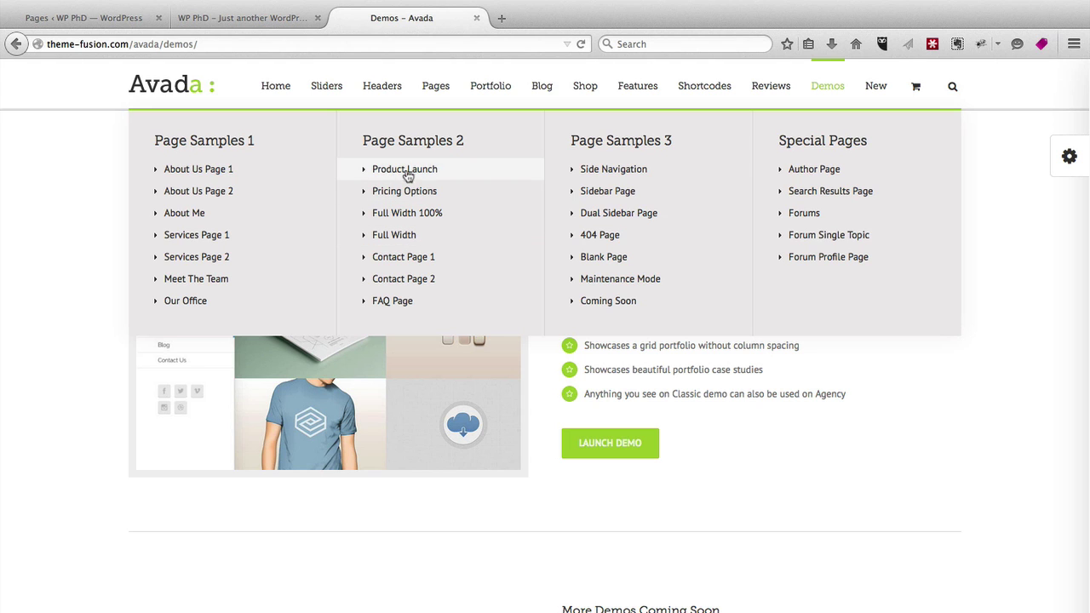
- Search the WordPress Pages list for 'product launch' to find the Product Launch page
click(114, 18)
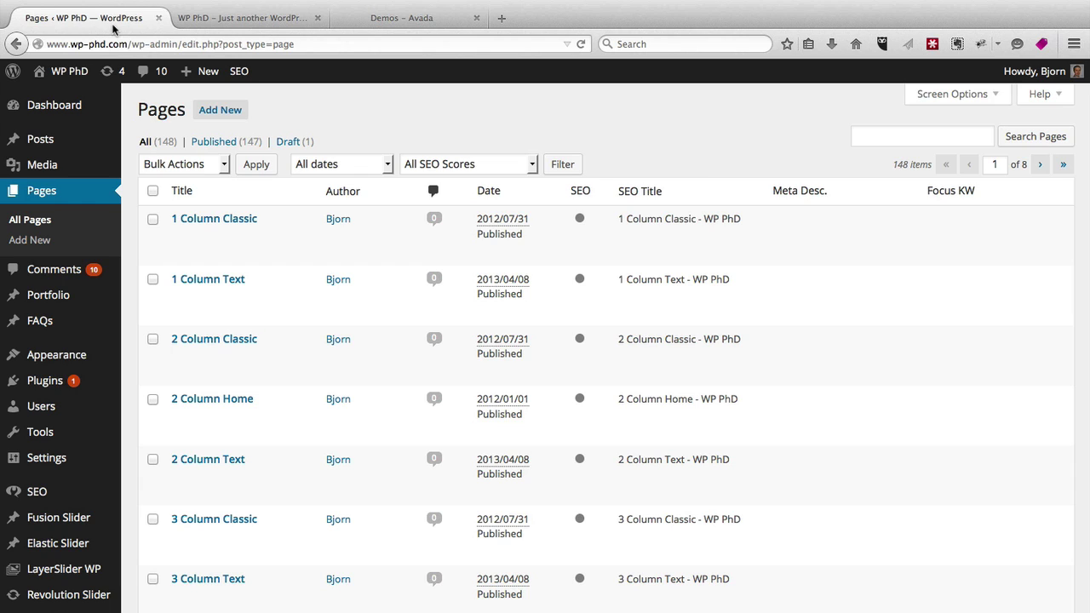
click(928, 140)
text(product)
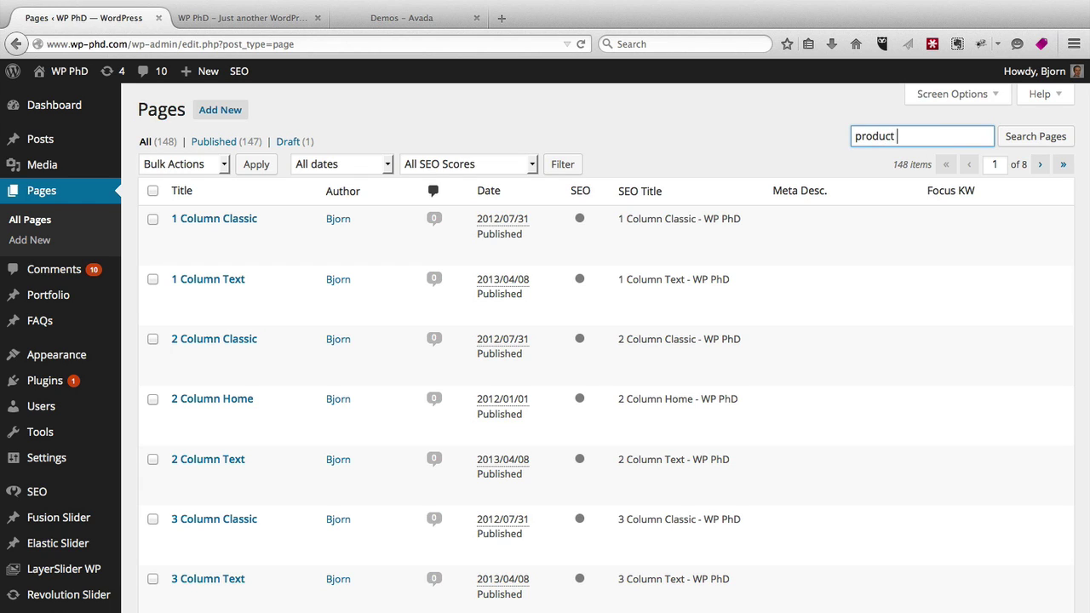
text( launch)
key(Return)
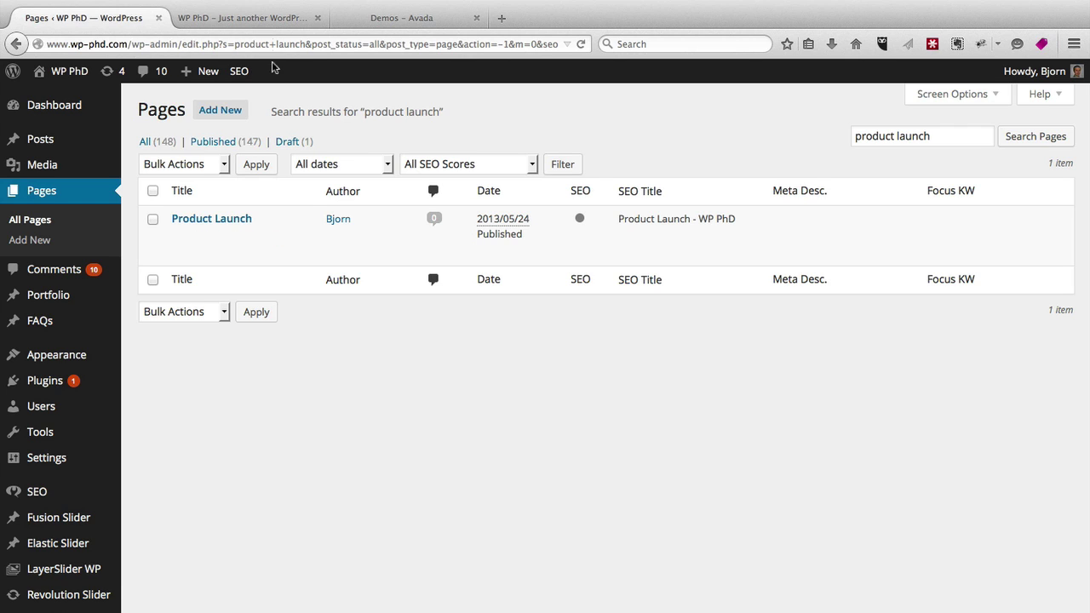
- Reload the site's front end to view the new homepage, then load the Avada demo homepage for comparison
click(262, 18)
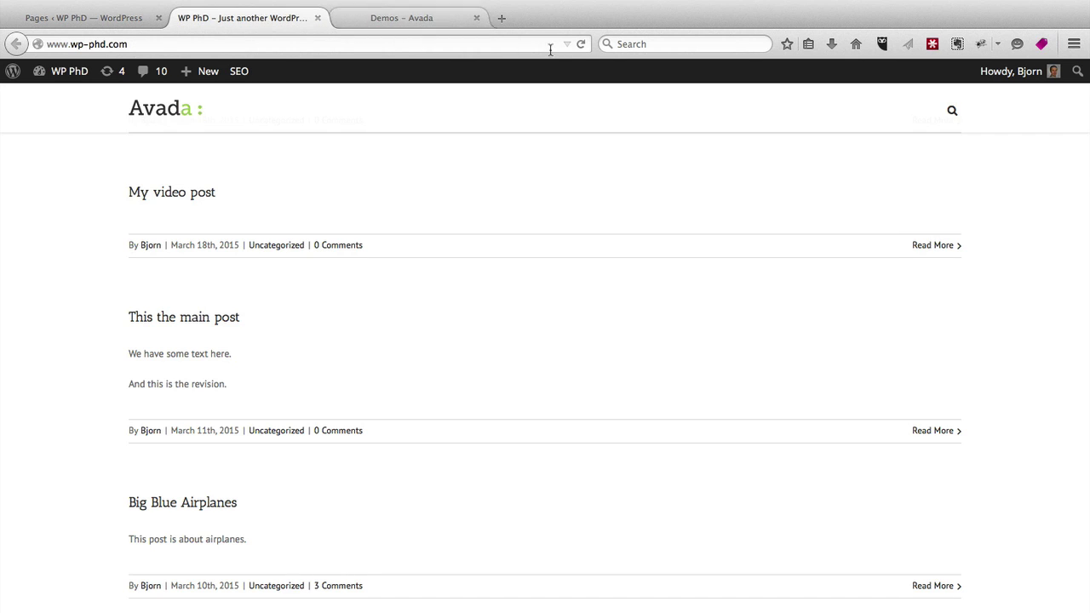
click(583, 43)
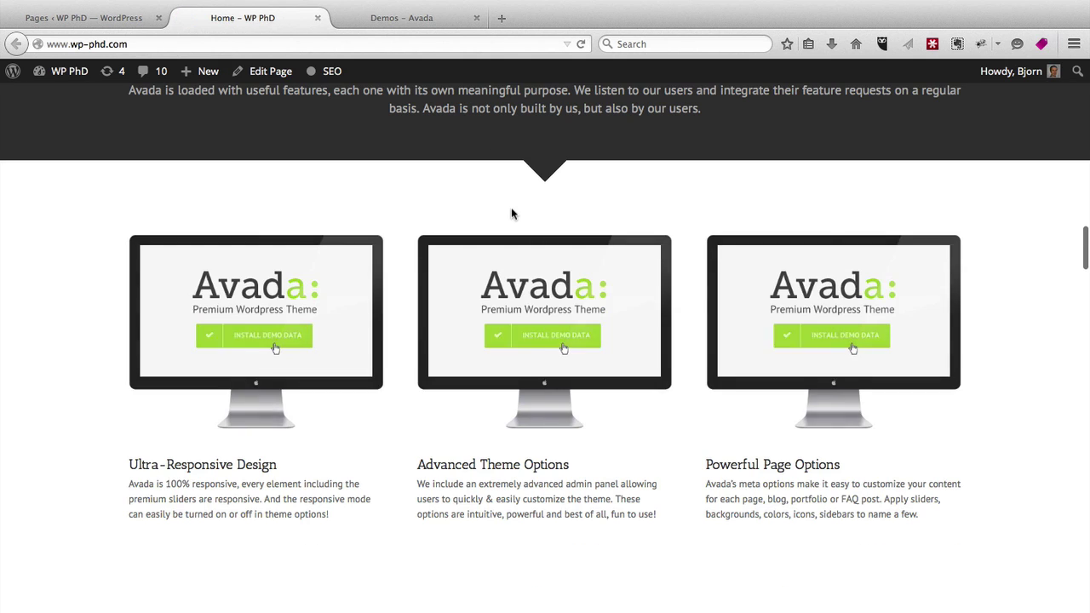
scroll(471, 301, up, 5)
scroll(470, 302, up, 1)
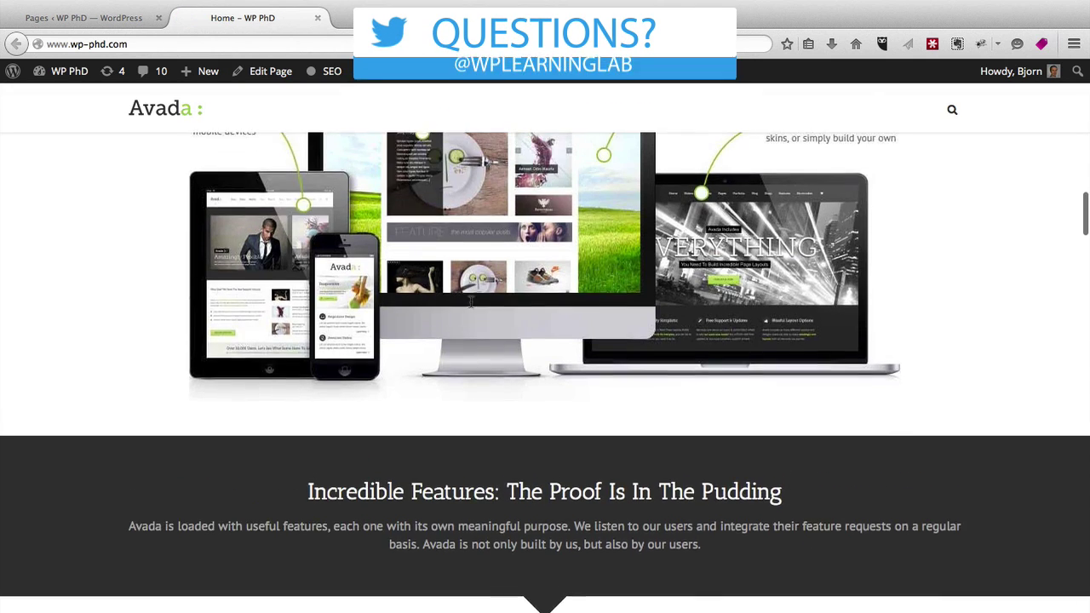
scroll(470, 301, up, 3)
scroll(470, 303, up, 2)
scroll(470, 305, up, 3)
scroll(470, 305, up, 5)
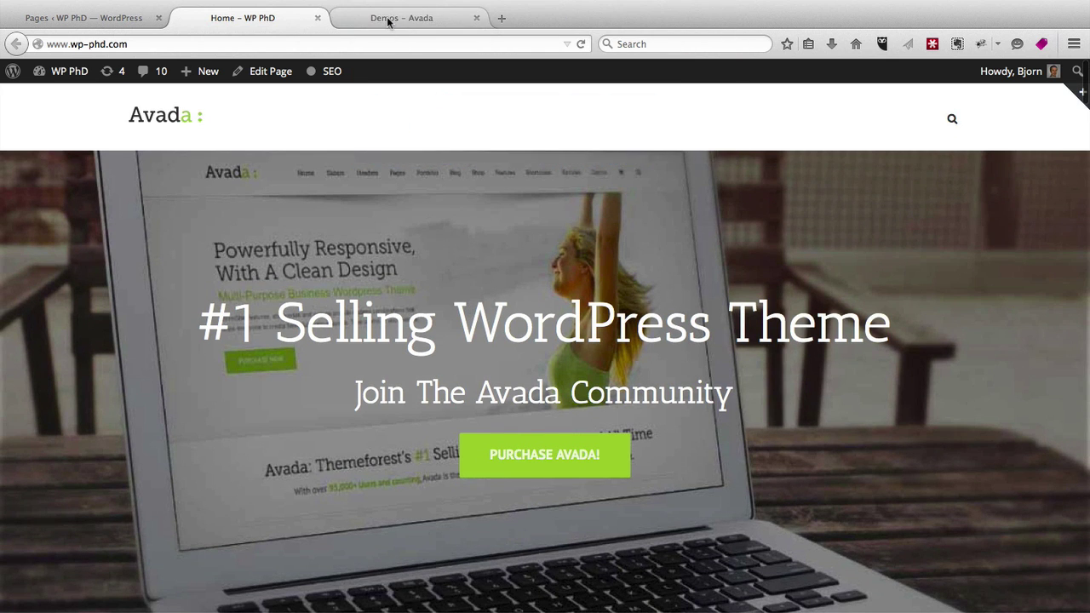
click(389, 18)
click(275, 85)
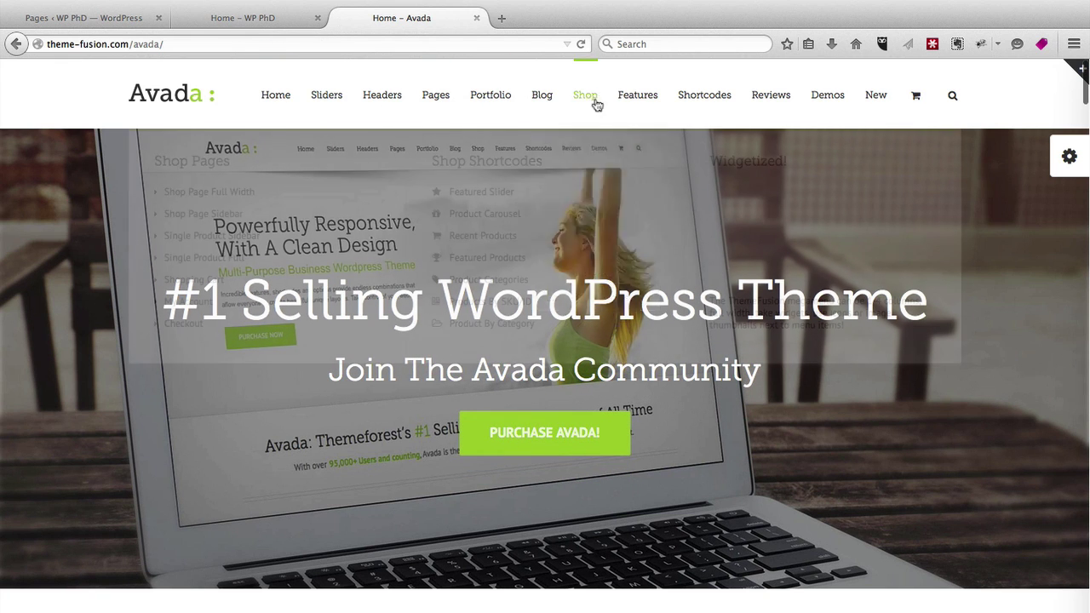
- Scroll through the new Home – WP PhD homepage again, then return to the admin Pages list
click(248, 18)
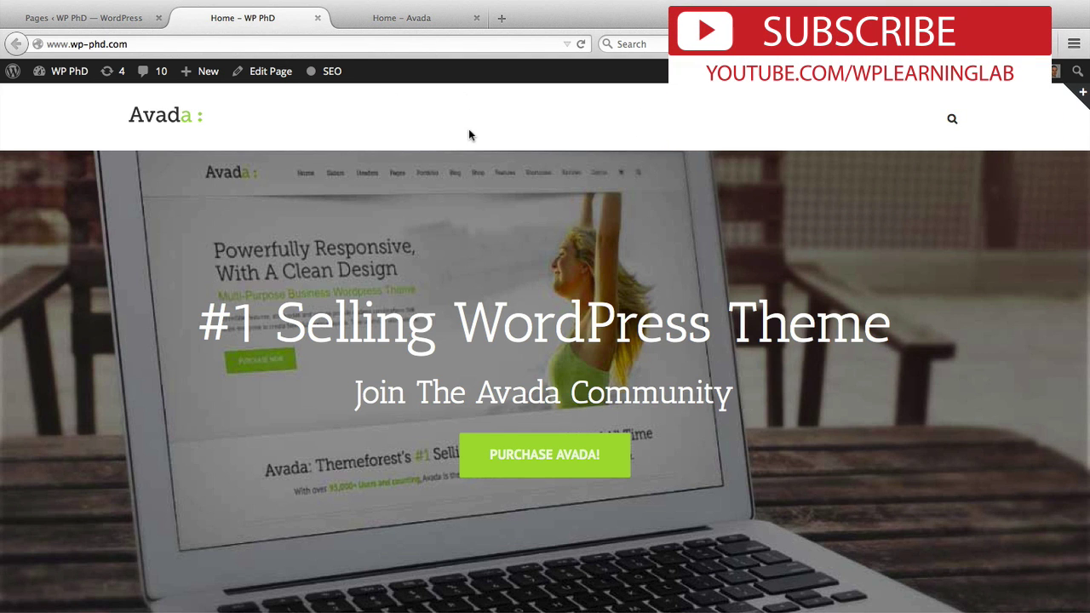
scroll(403, 216, down, 10)
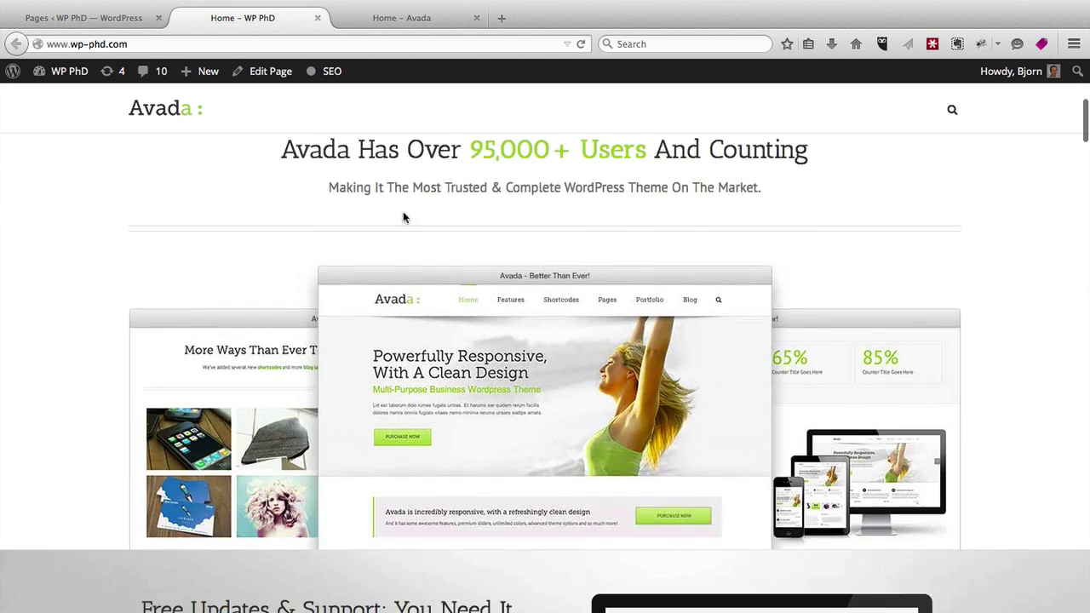
scroll(402, 216, down, 5)
scroll(402, 216, down, 2)
scroll(402, 216, down, 5)
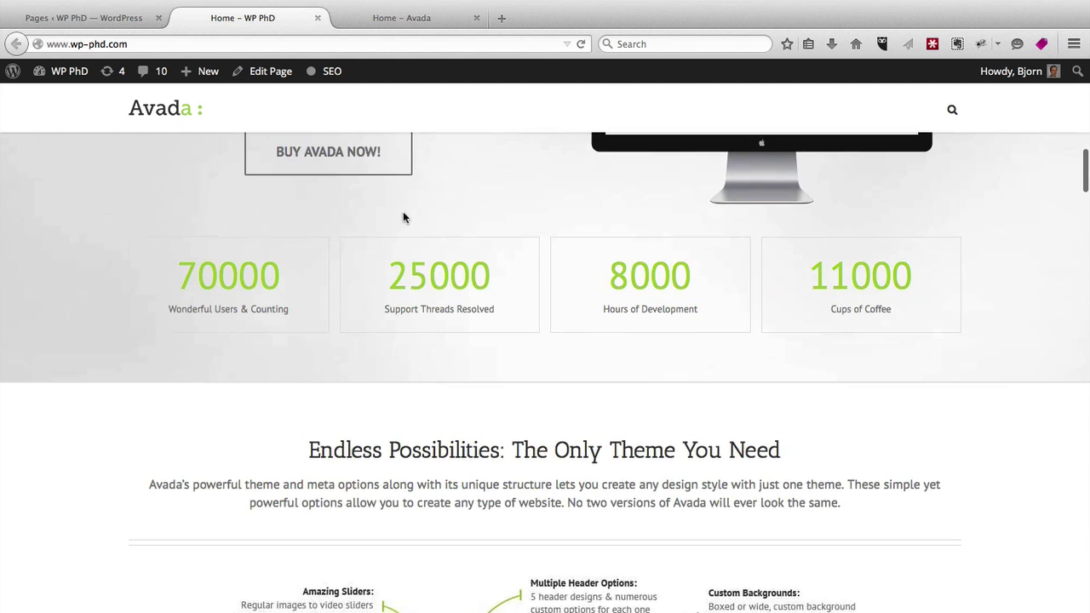
scroll(403, 217, up, 4)
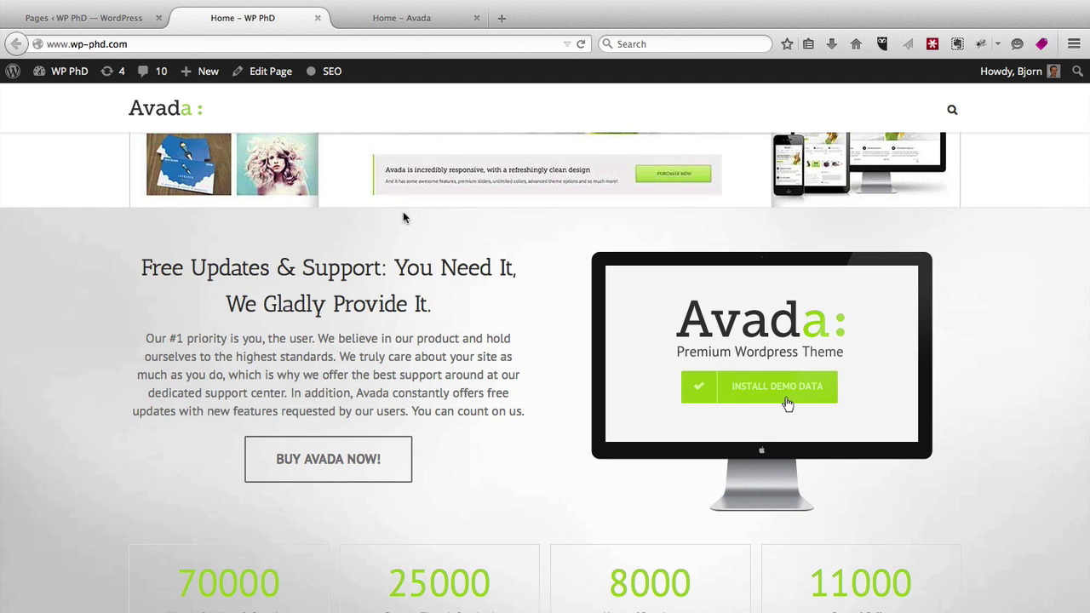
scroll(404, 217, up, 2)
scroll(404, 217, up, 5)
scroll(404, 218, up, 2)
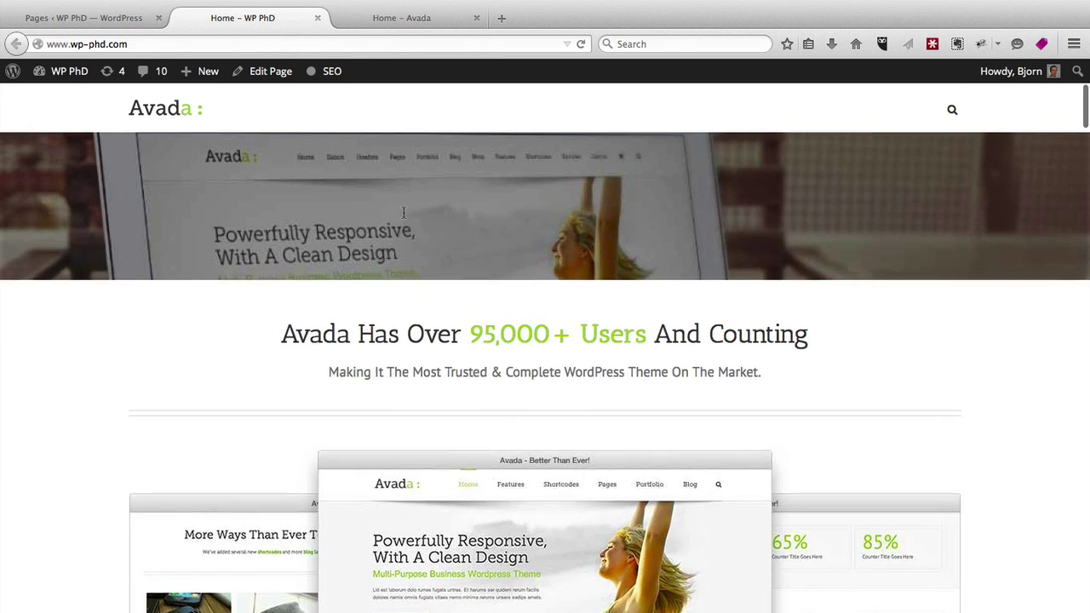
scroll(403, 217, up, 3)
click(116, 23)
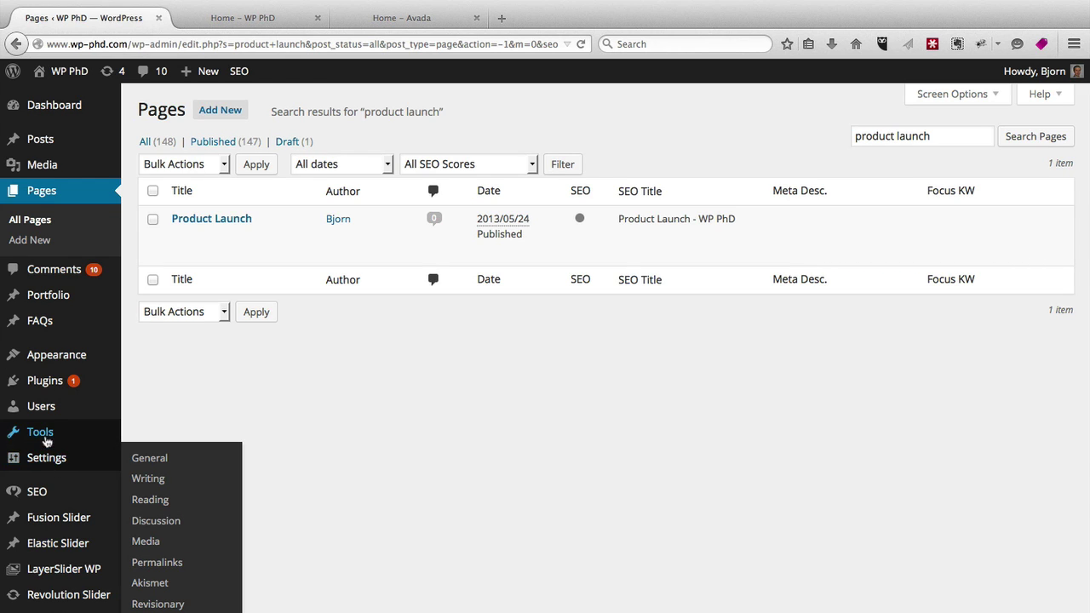
mouse_move(40, 431)
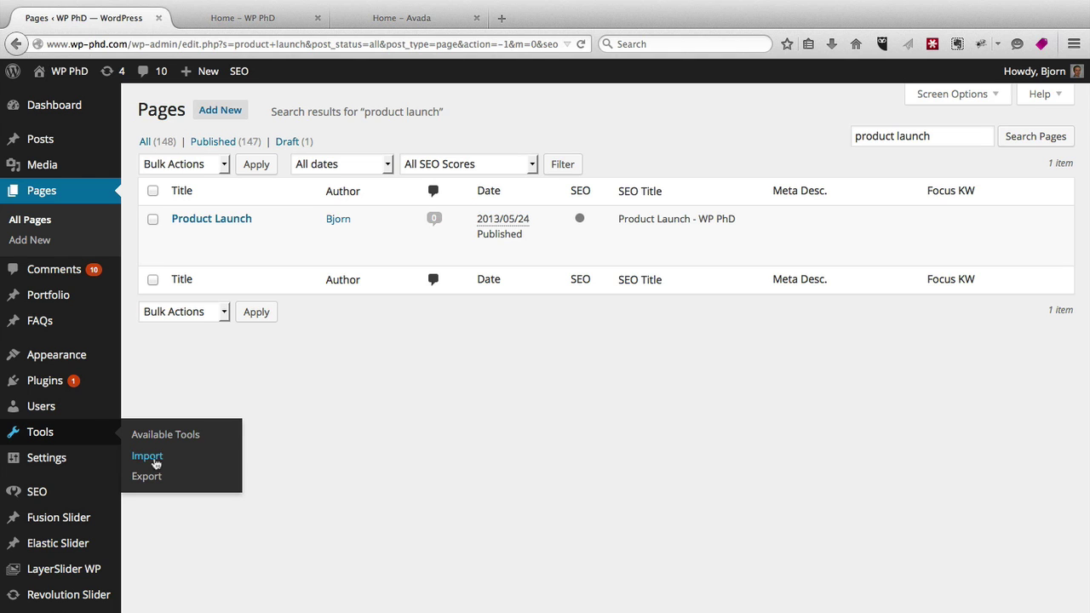
- Visit the WordPress importer under Tools > Import, then go to Avada's Theme Options
click(145, 459)
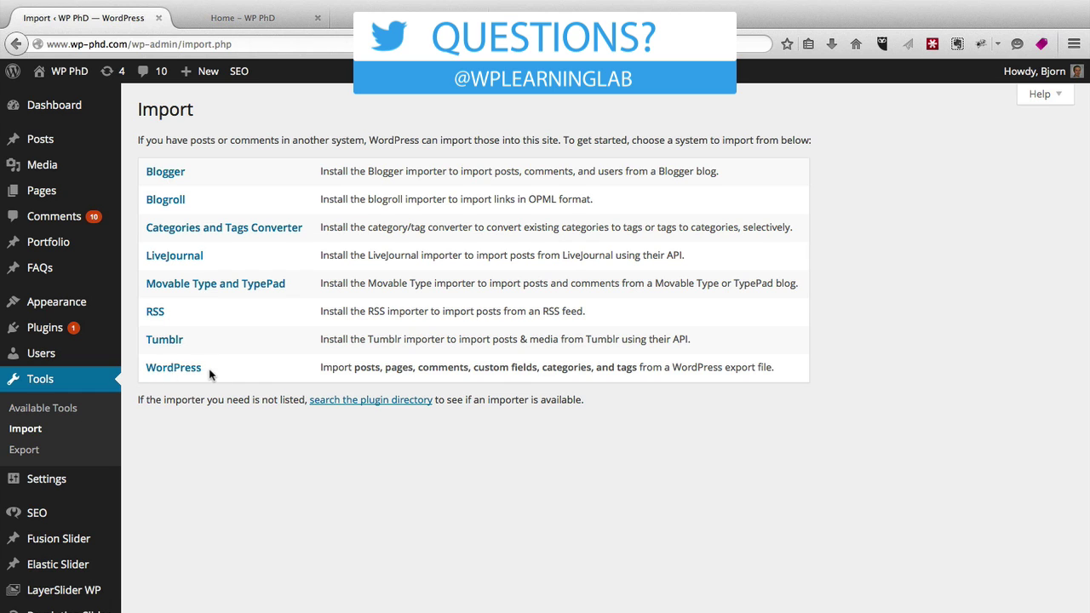
click(160, 374)
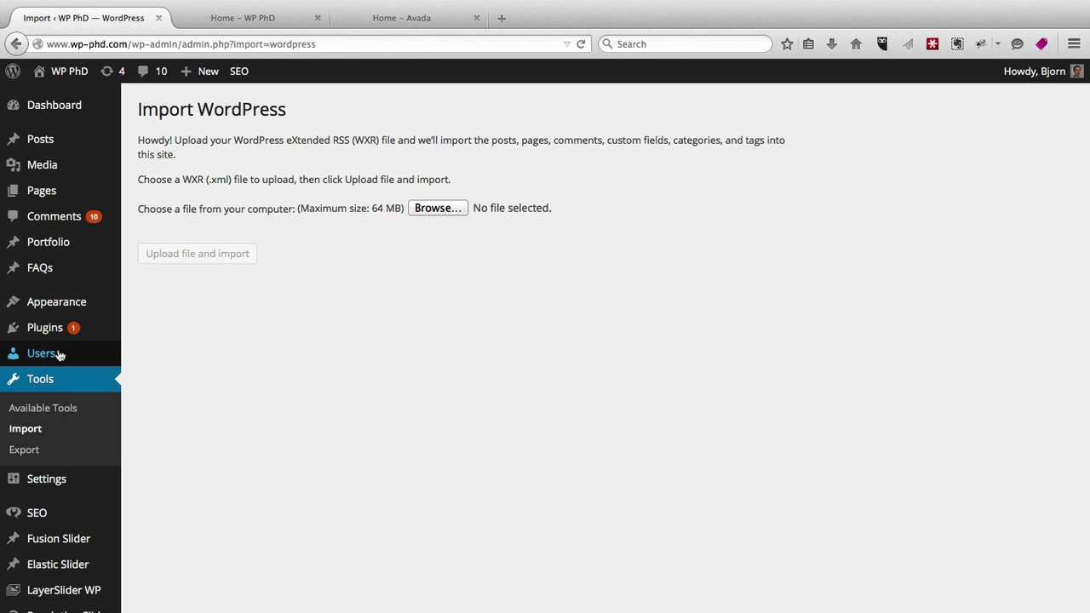
mouse_move(57, 301)
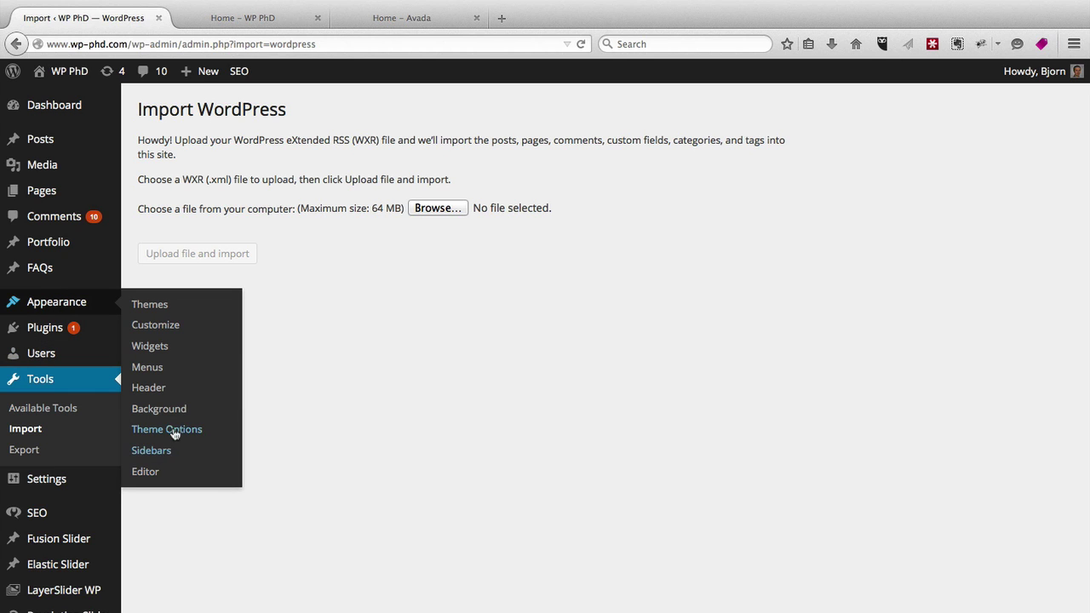
click(176, 432)
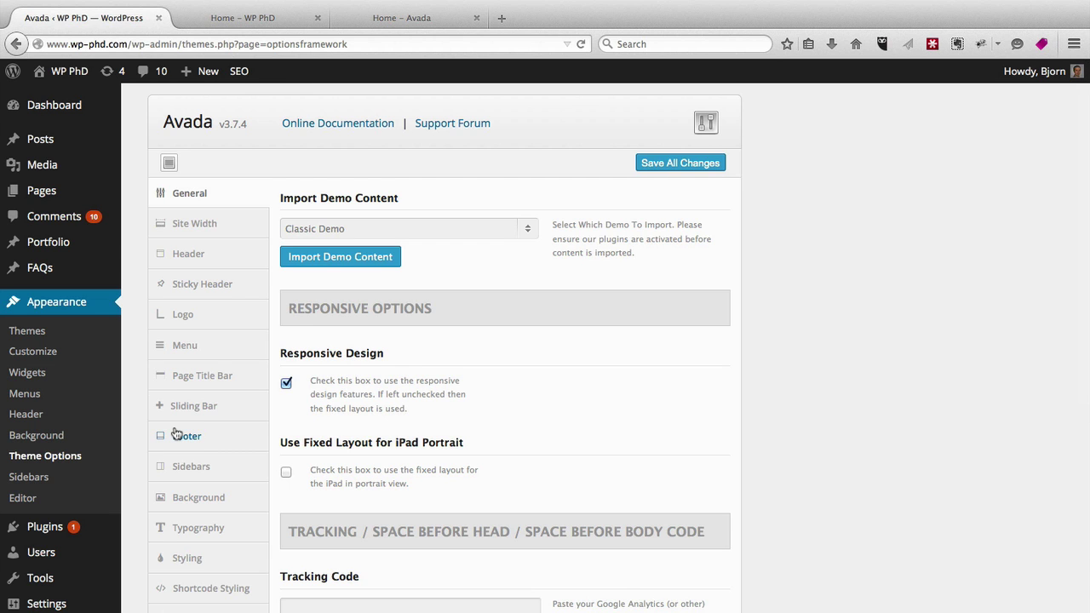
scroll(176, 434, down, 5)
scroll(176, 435, down, 2)
scroll(176, 433, down, 3)
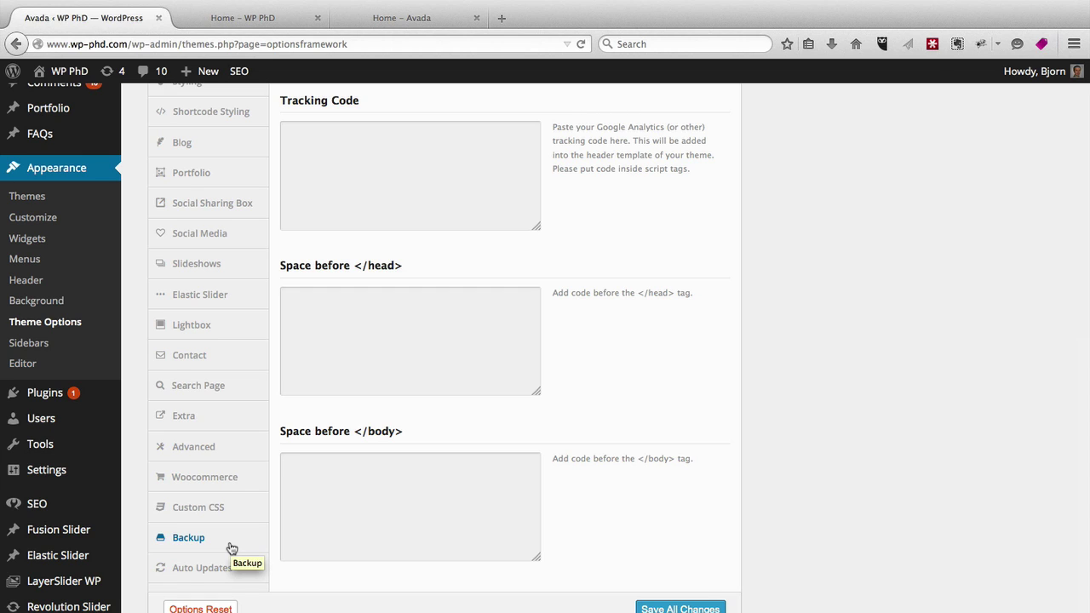
click(372, 166)
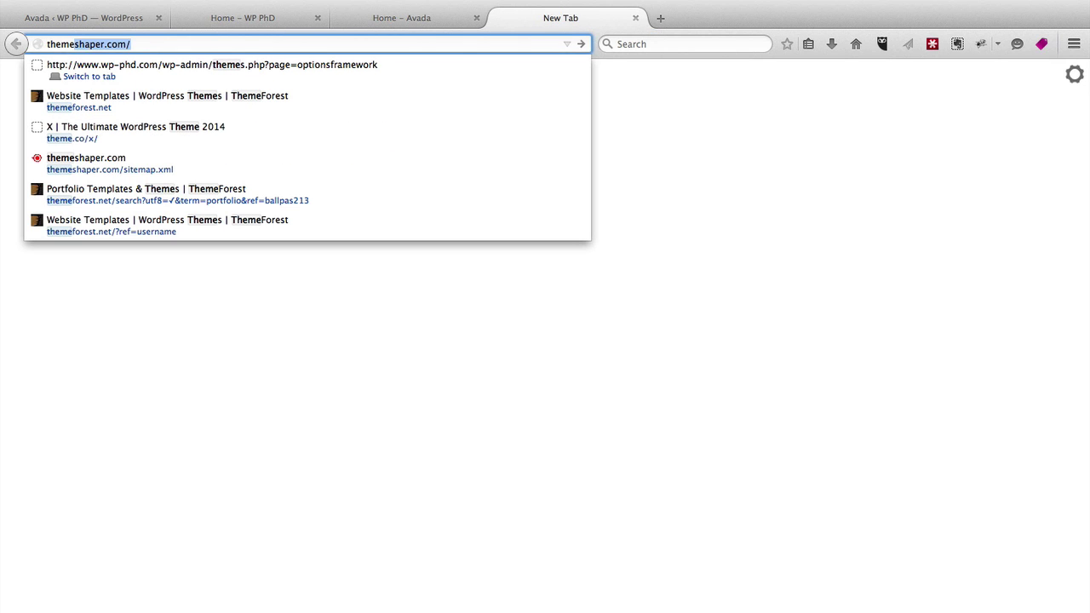
- Load themeforest.net in the new tab
text(forest.c)
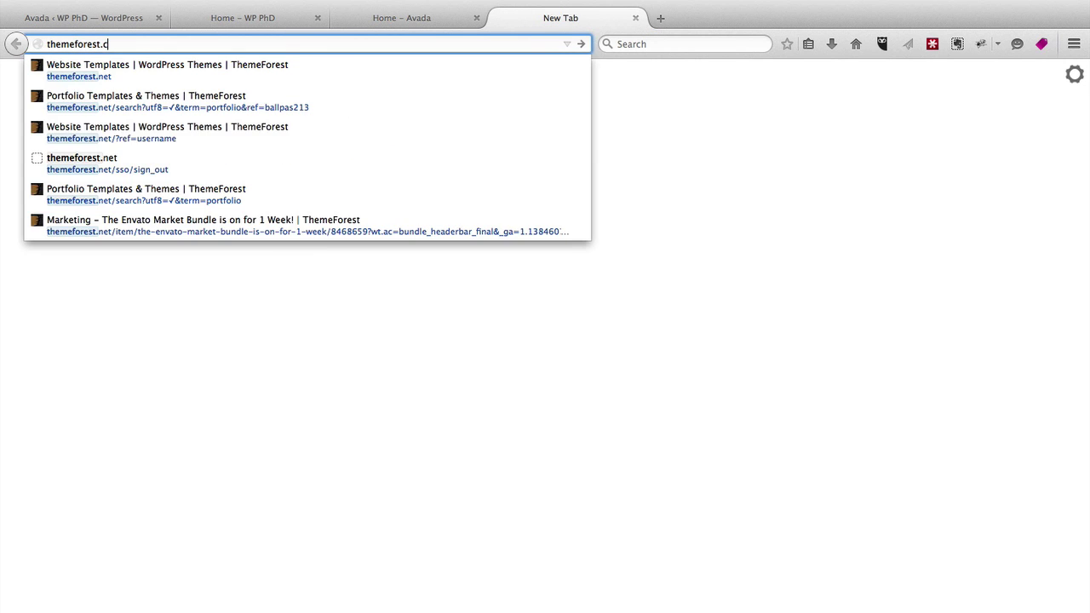
key(BackSpace)
key(Return)
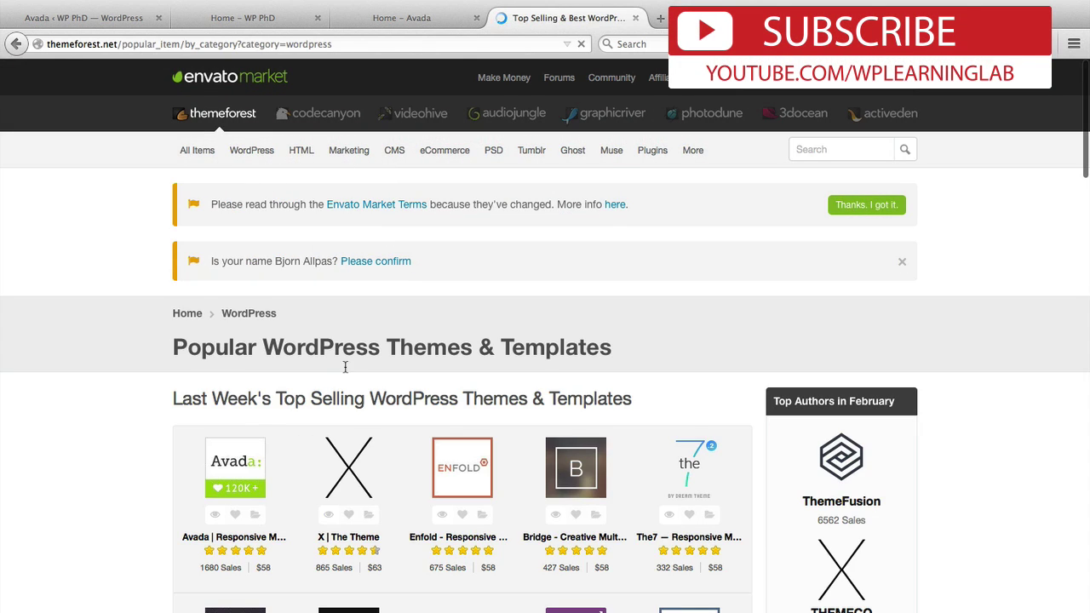
- Open the Avada theme's item page and go to its Comments section
scroll(345, 366, down, 3)
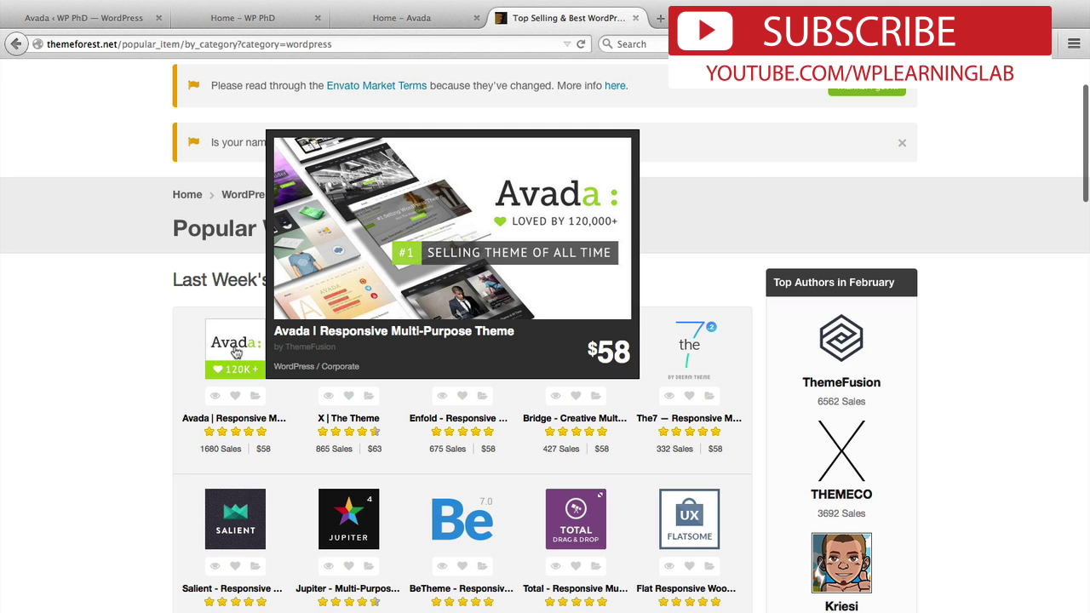
click(236, 351)
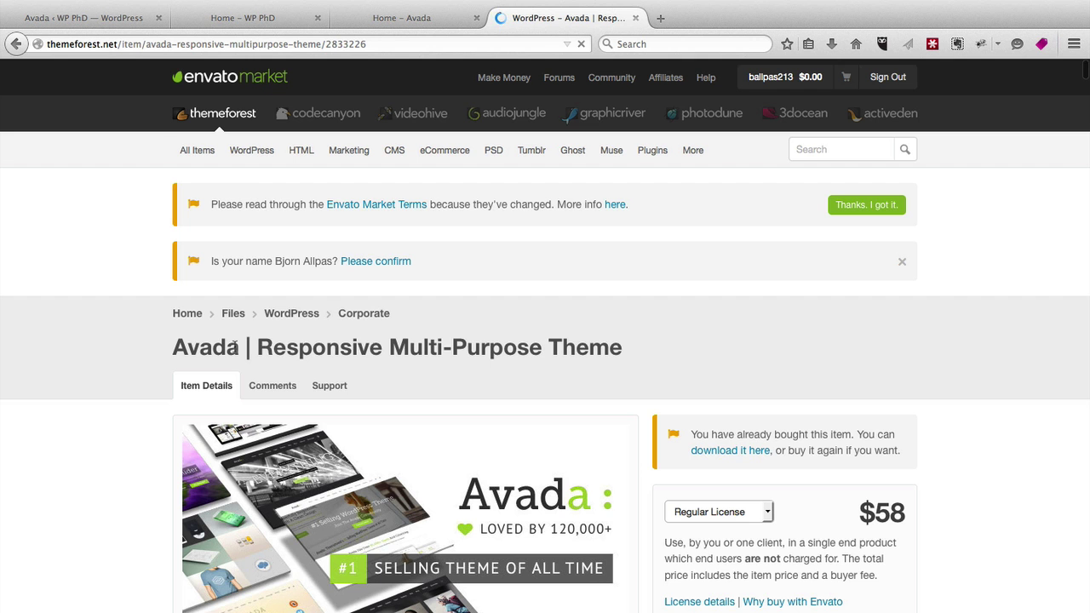
scroll(92, 503, down, 5)
scroll(91, 503, down, 2)
scroll(93, 505, down, 2)
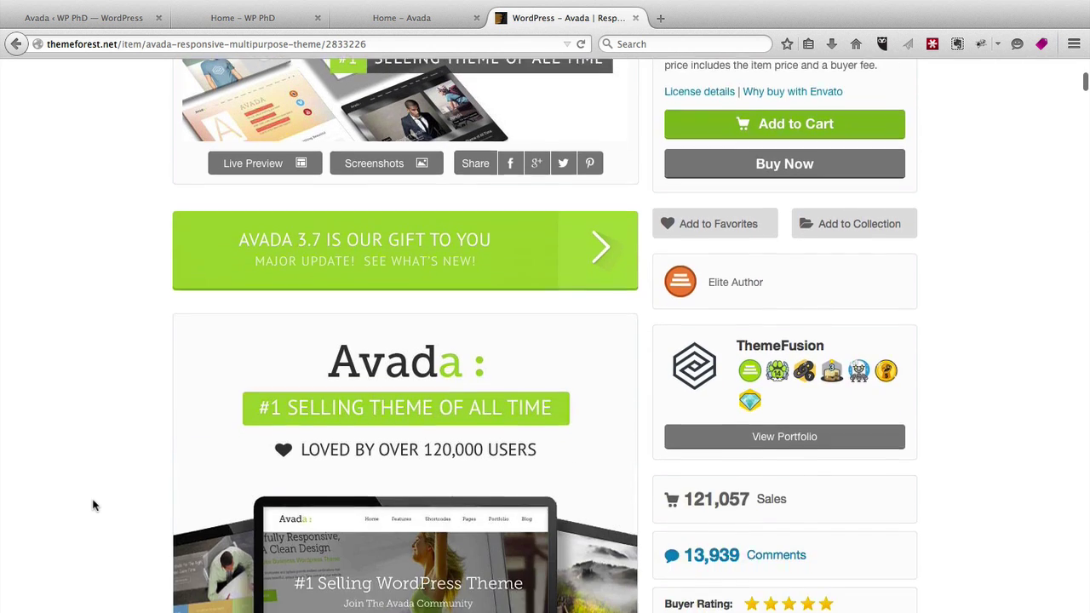
scroll(93, 505, down, 2)
scroll(92, 503, down, 2)
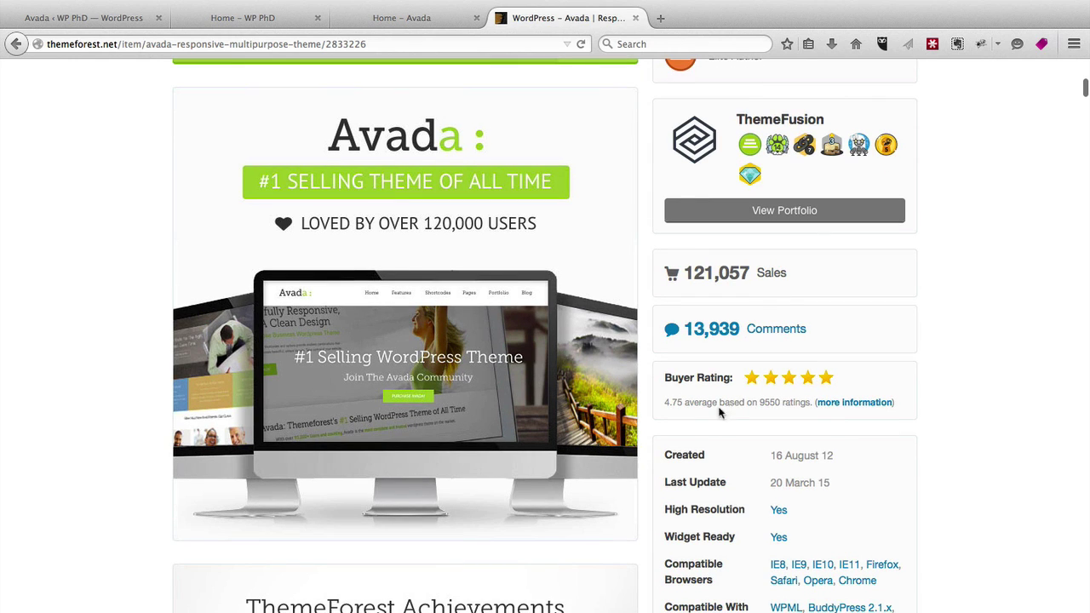
click(766, 337)
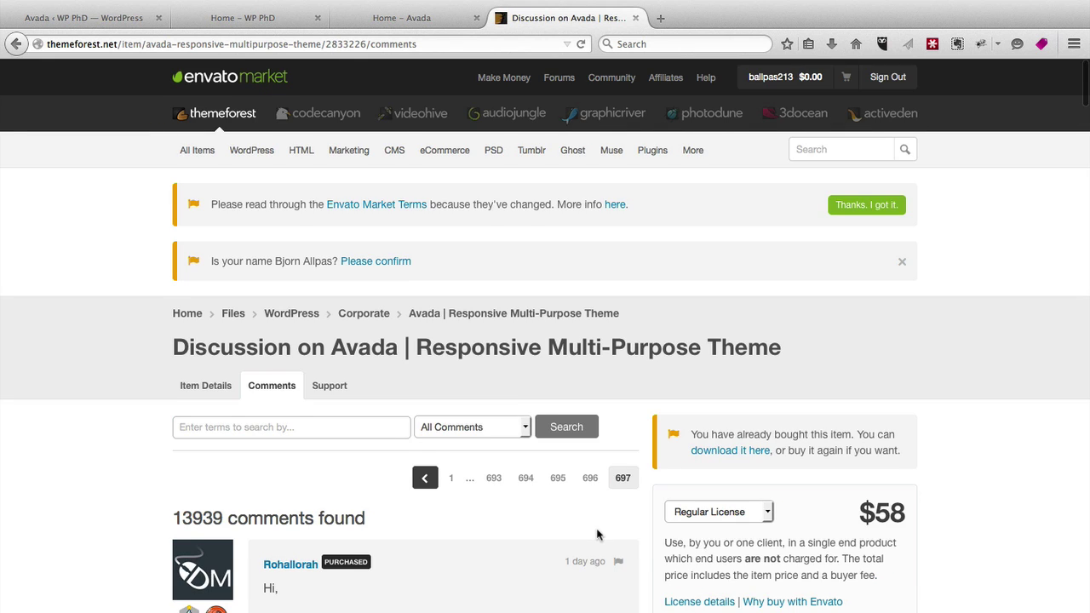
- Scroll to the end of Avada's discussion, page 697, and click into the empty comment box
scroll(596, 533, down, 2)
scroll(596, 533, down, 2)
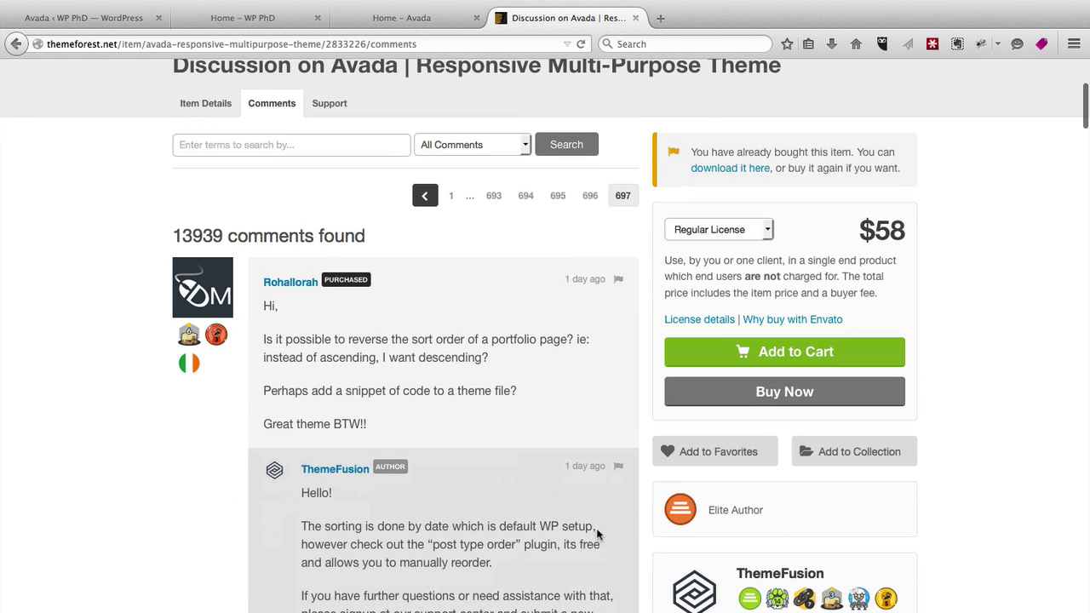
scroll(596, 528, down, 5)
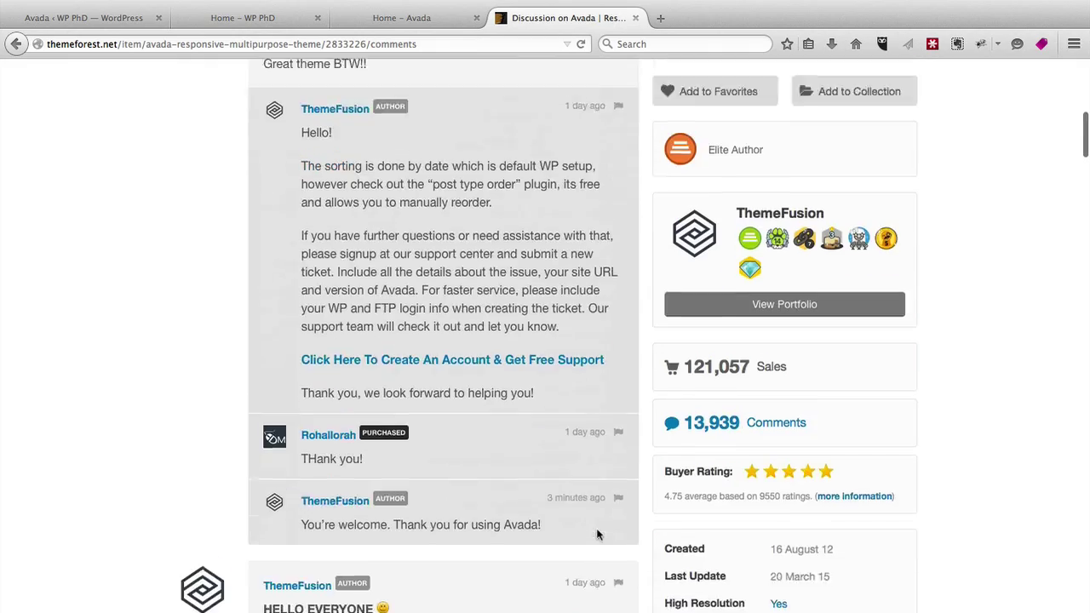
scroll(596, 527, down, 5)
scroll(596, 528, down, 5)
scroll(596, 528, down, 5)
scroll(596, 528, down, 5)
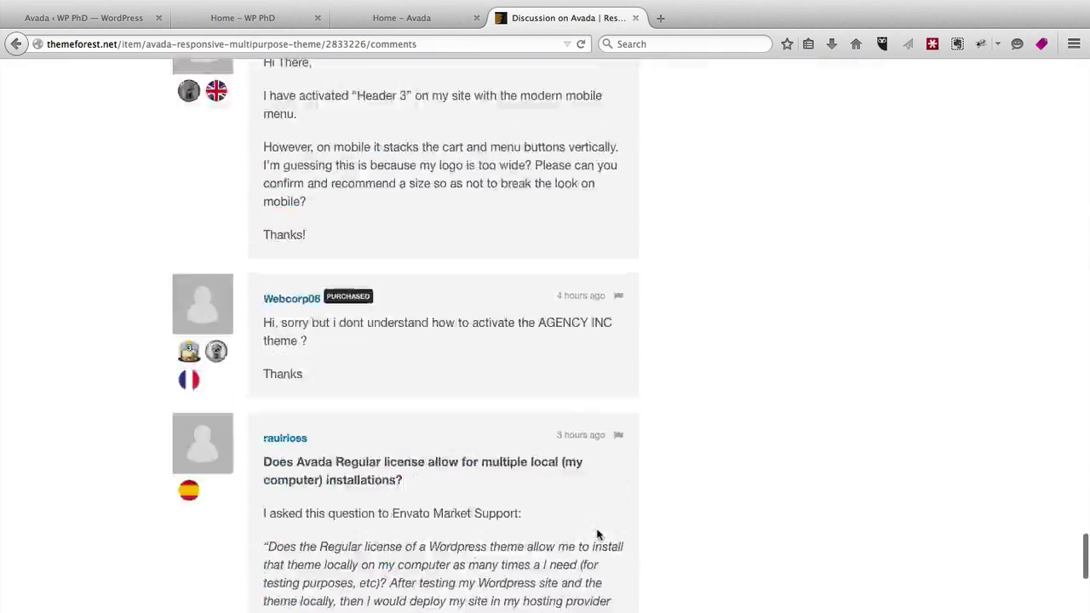
scroll(596, 528, down, 5)
scroll(598, 535, up, 10)
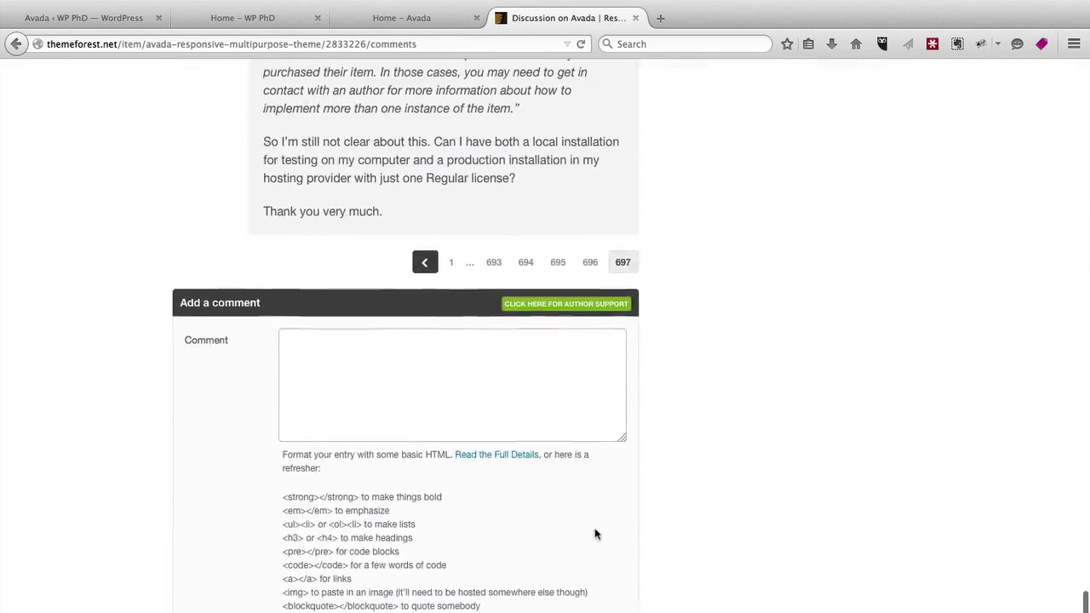
click(463, 406)
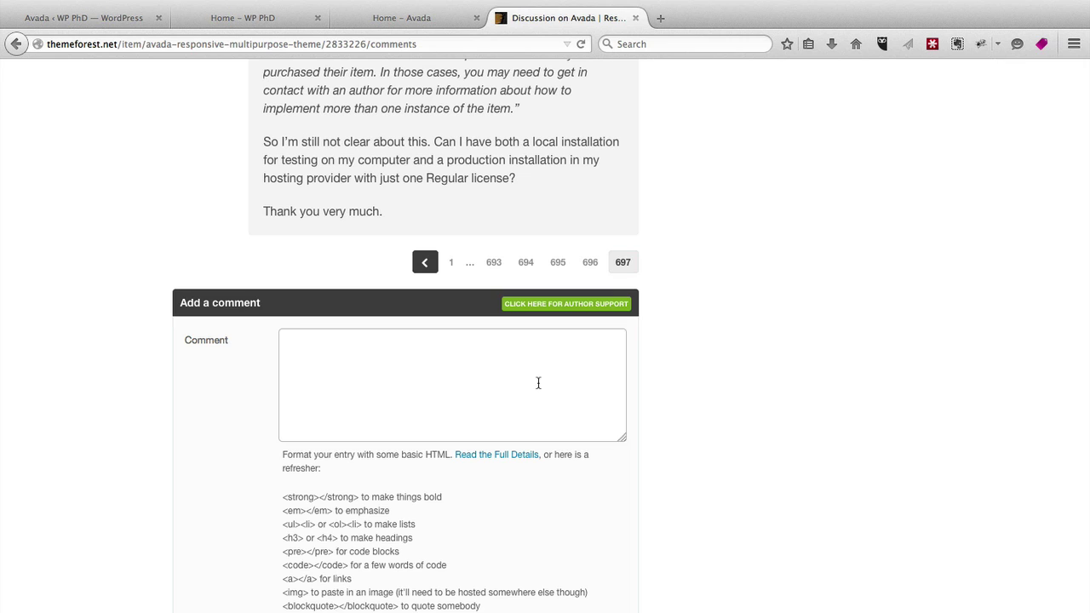
scroll(656, 388, down, 3)
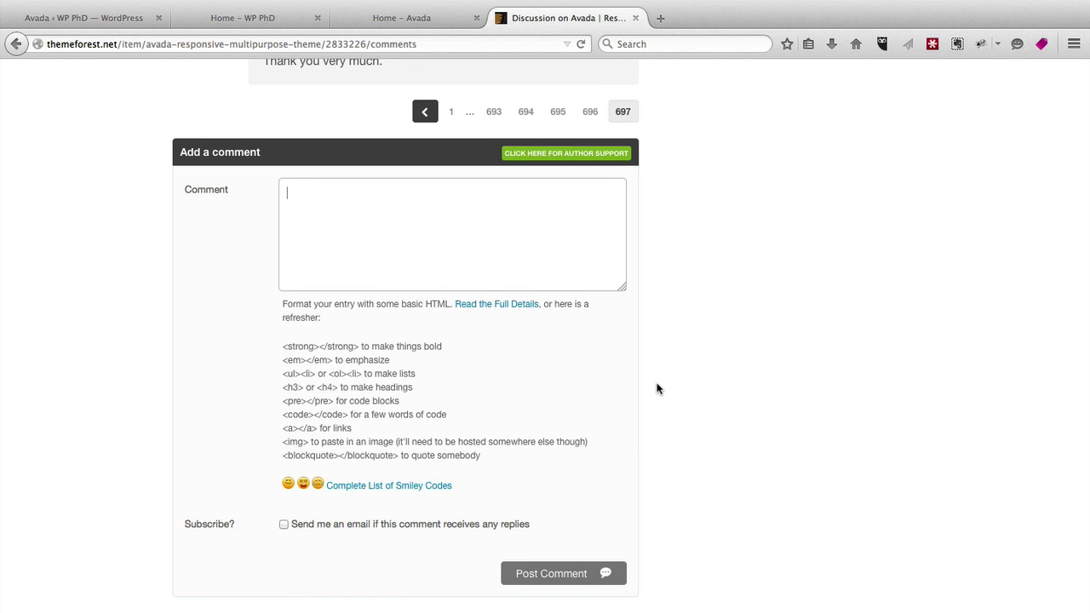